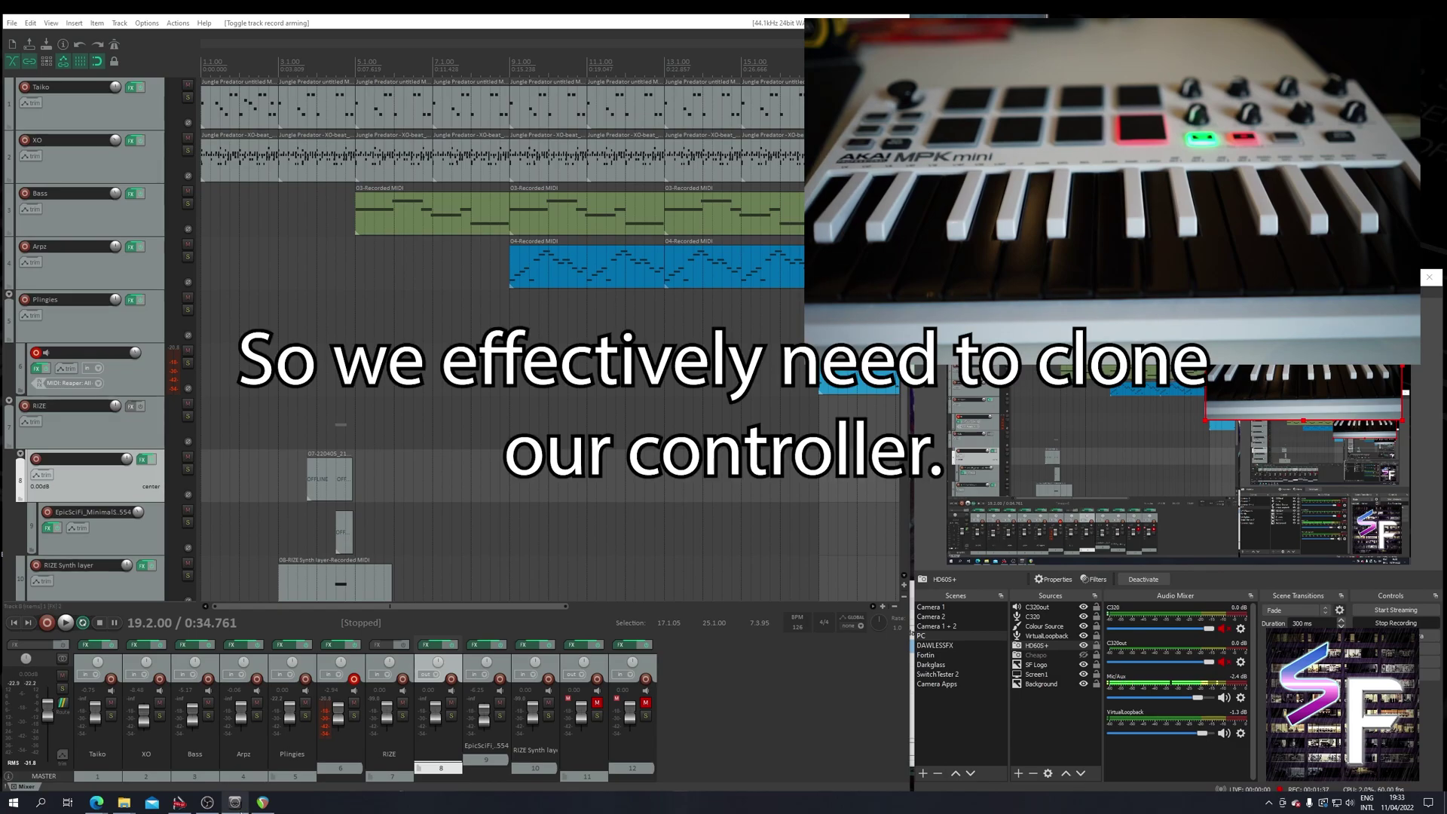
- Check the loopMIDI virtual ports and its web page, then minimize the browser
click(235, 802)
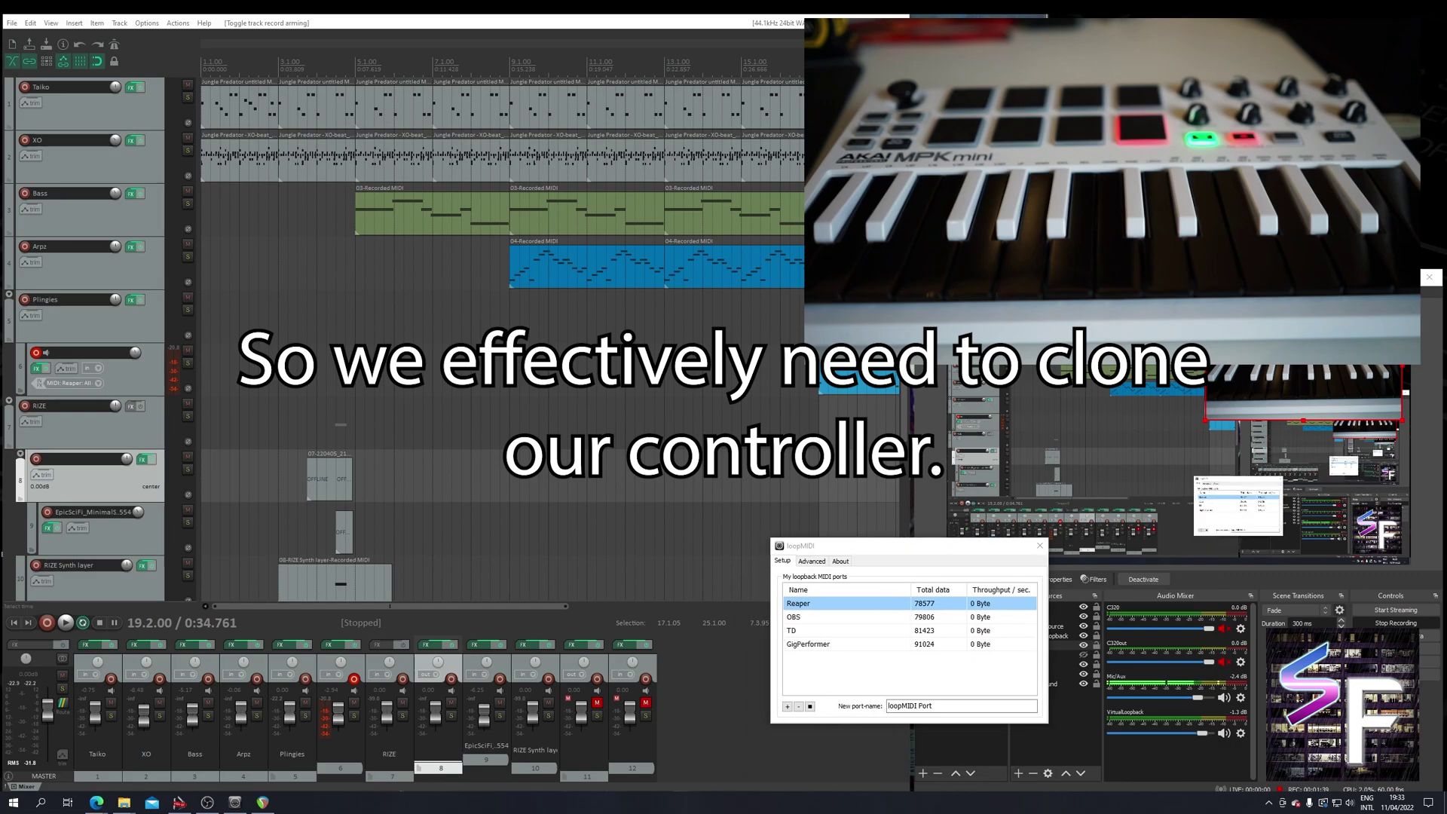
click(859, 554)
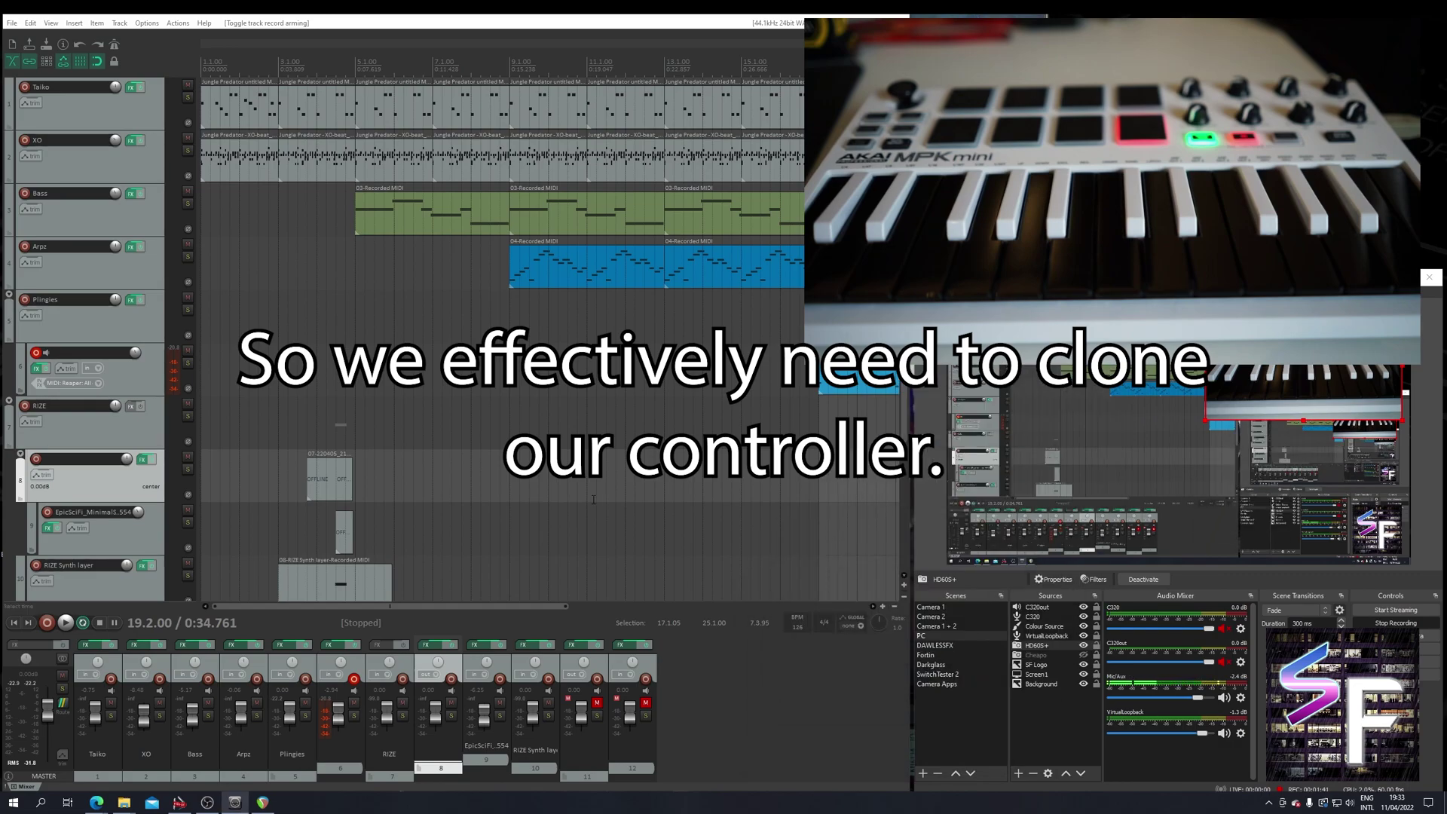
mouse_move(97, 802)
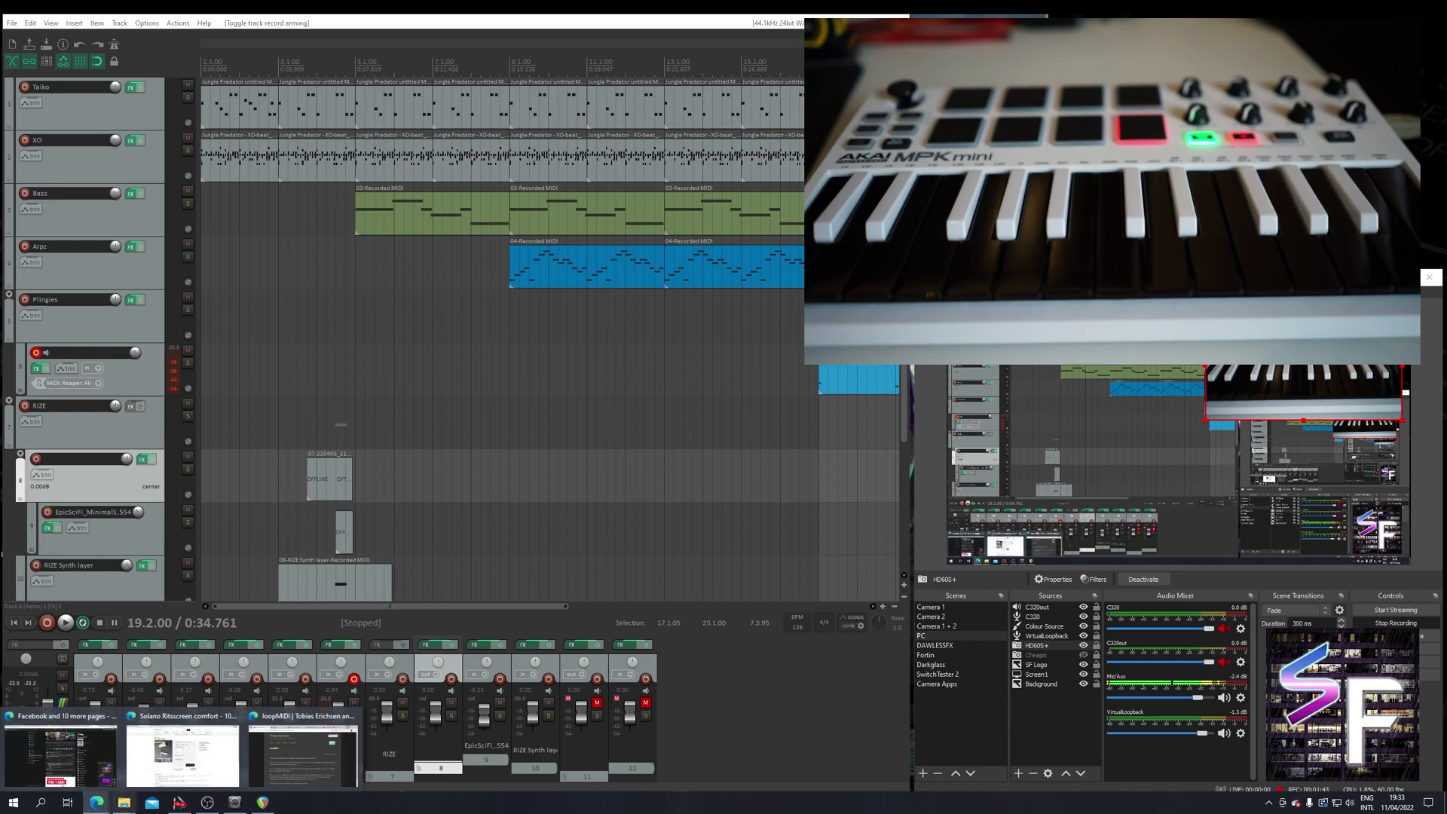
click(303, 754)
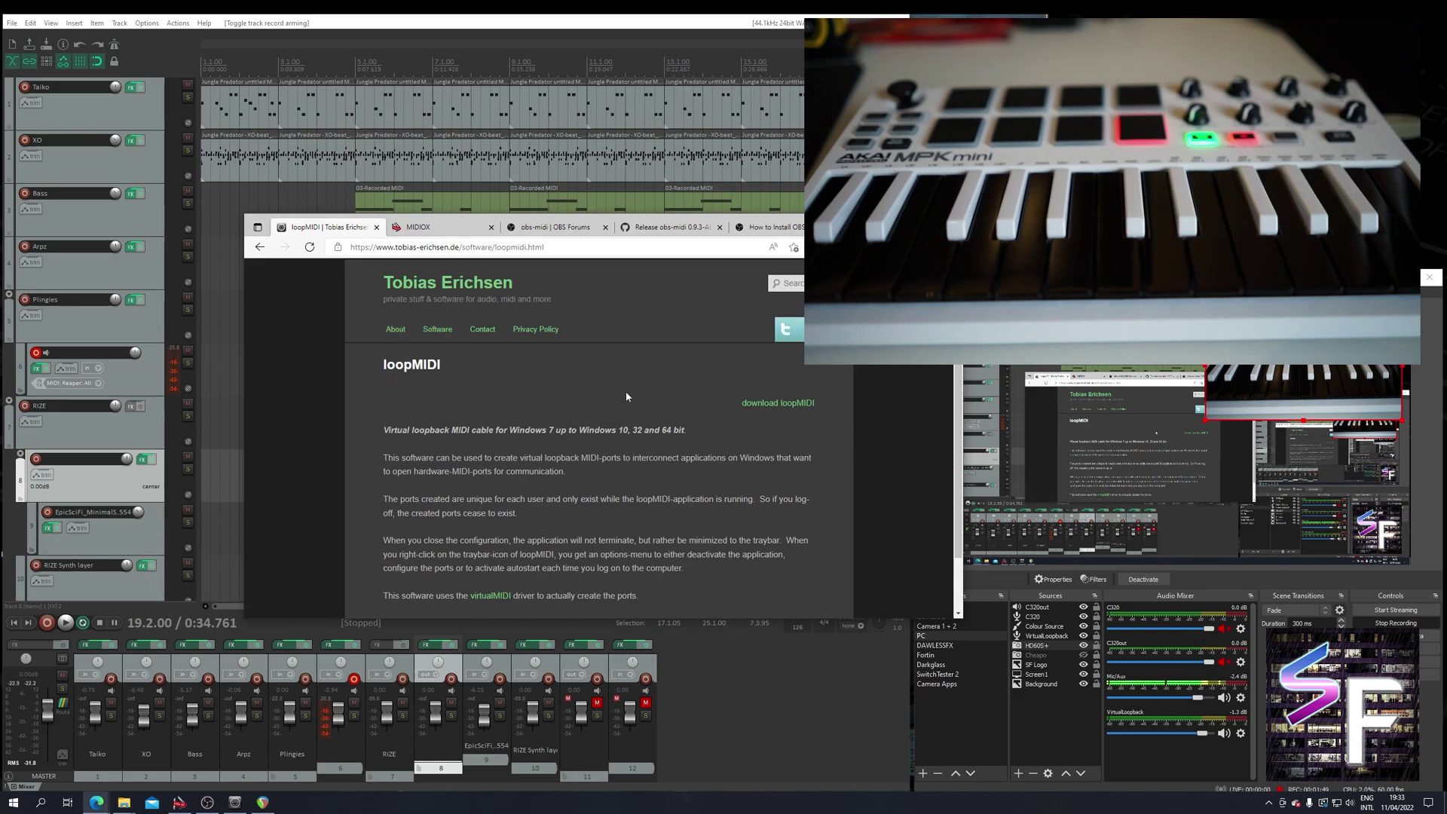
scroll(663, 420, down, 1)
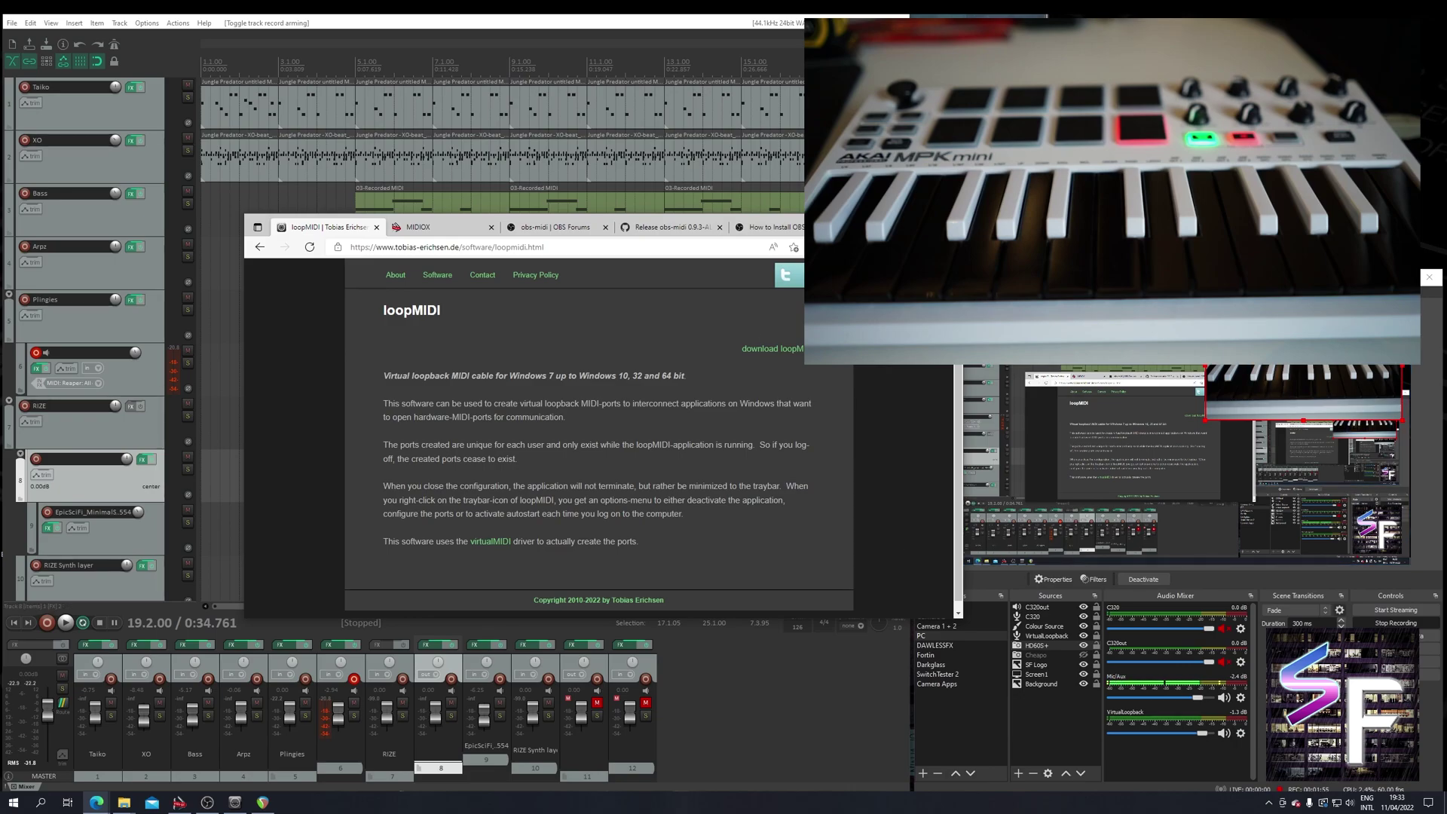
key(super+Down)
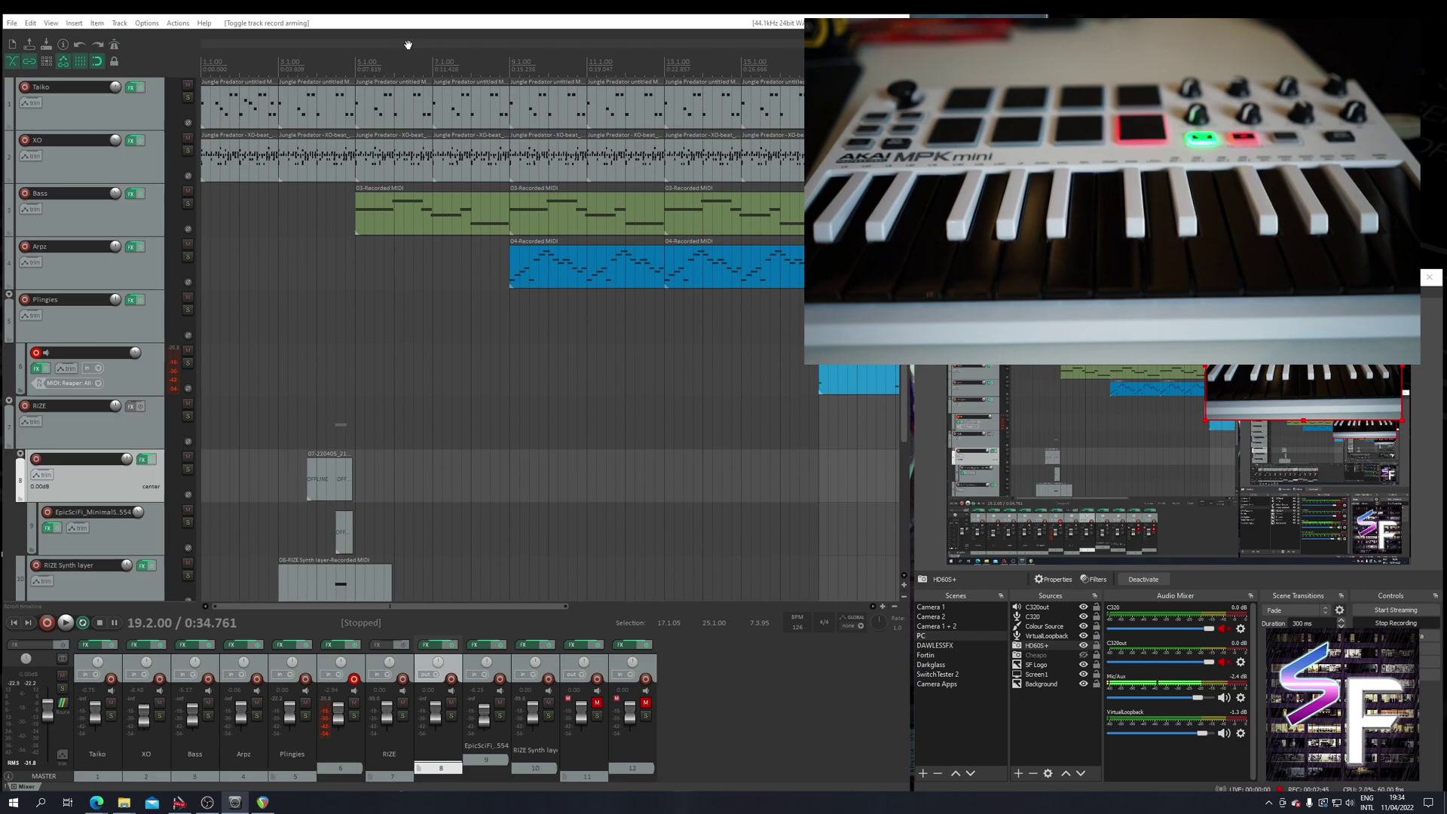
- Open REAPER's MIDI device preferences and select the LoopPort1 input
click(178, 23)
mouse_move(147, 22)
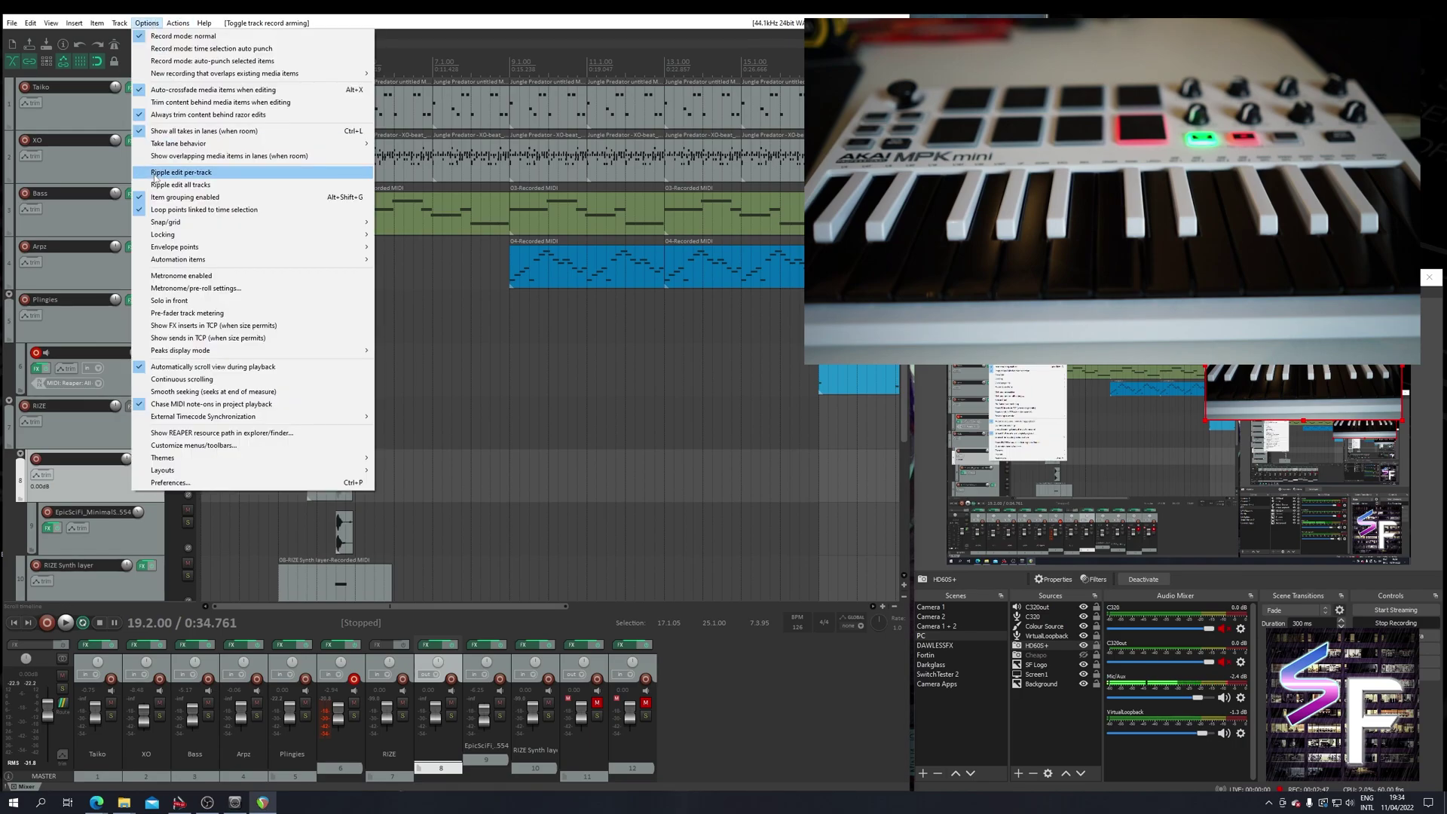
click(244, 483)
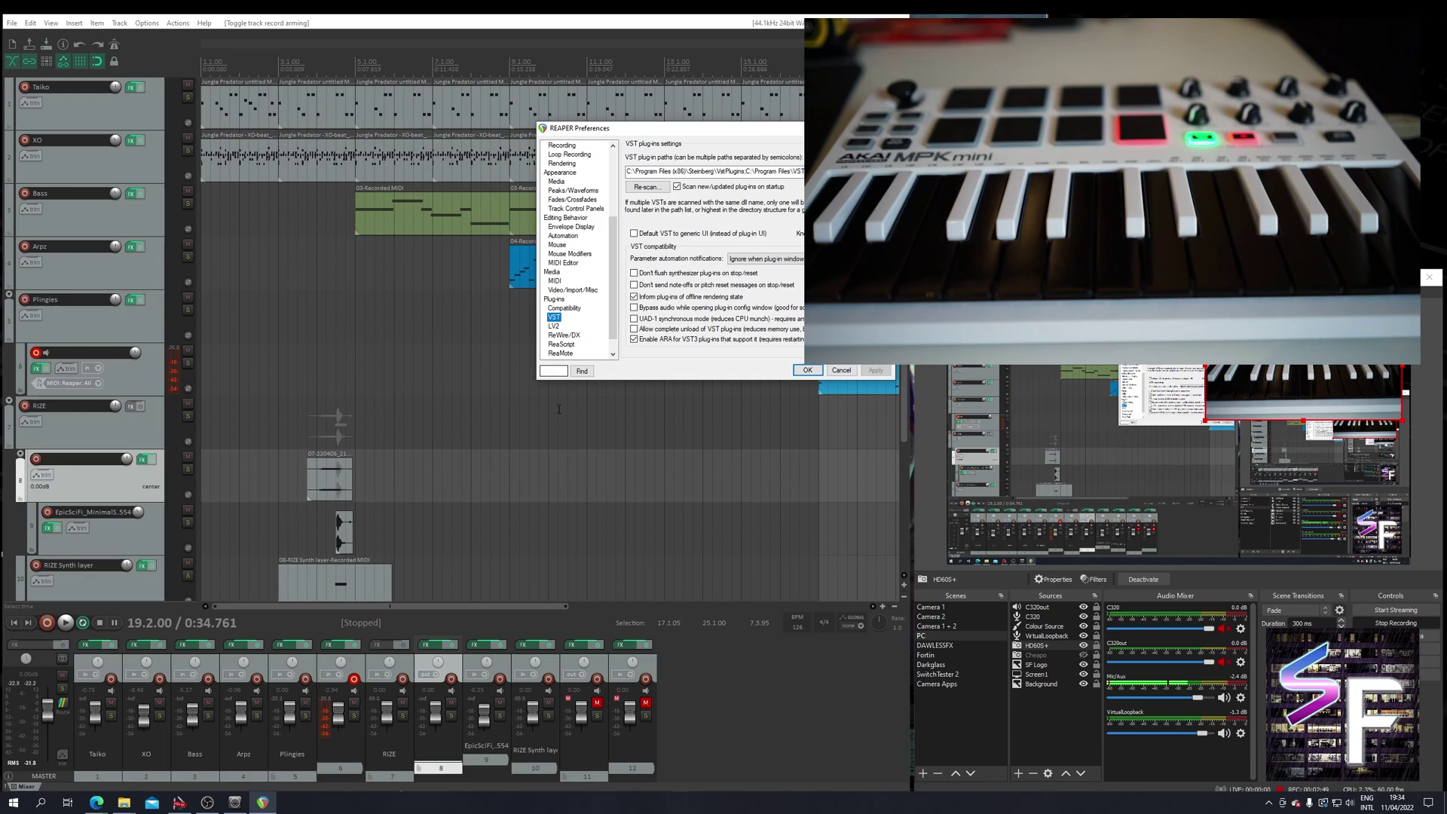
scroll(575, 292, up, 1)
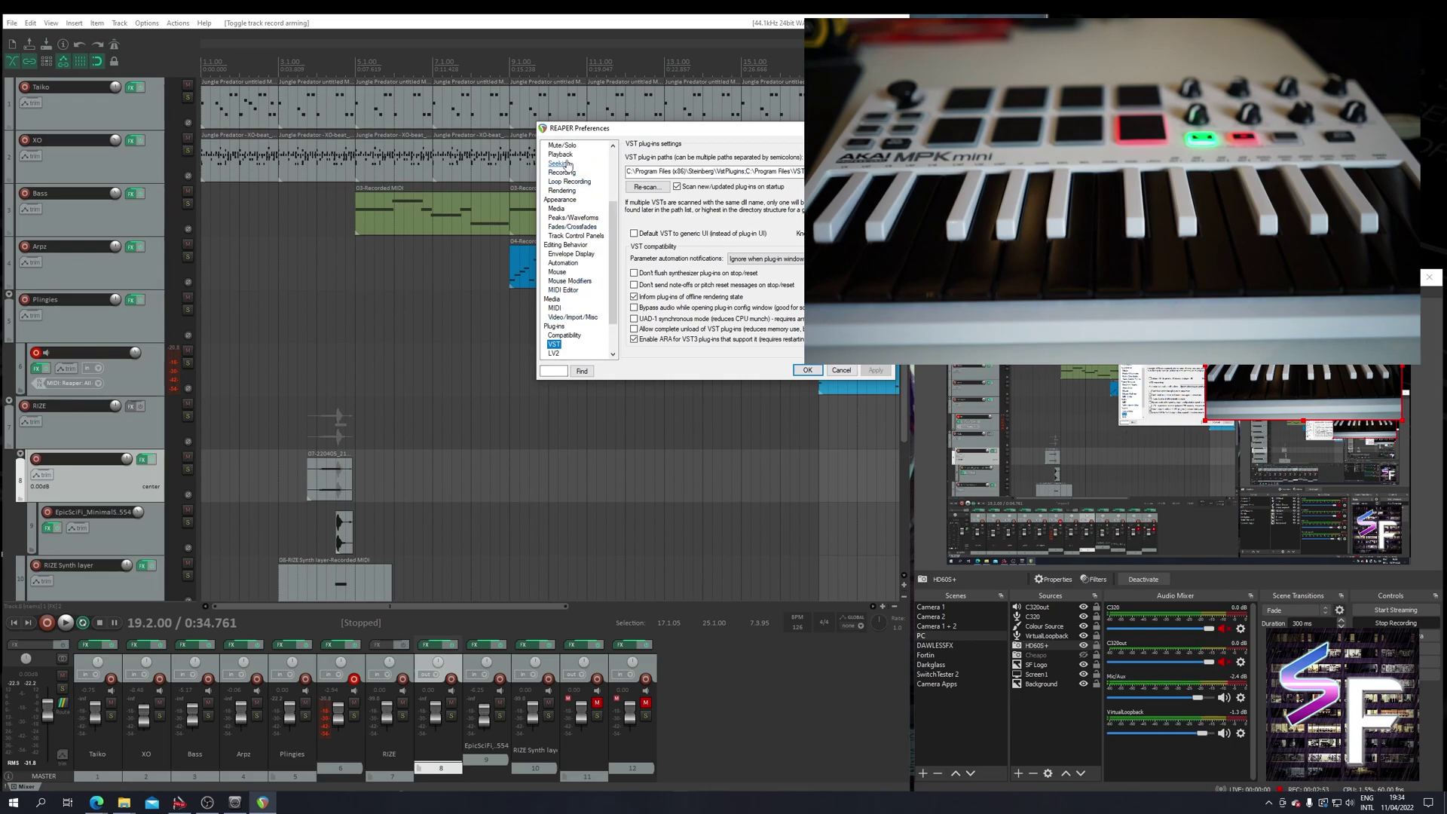
scroll(568, 180, up, 4)
click(566, 217)
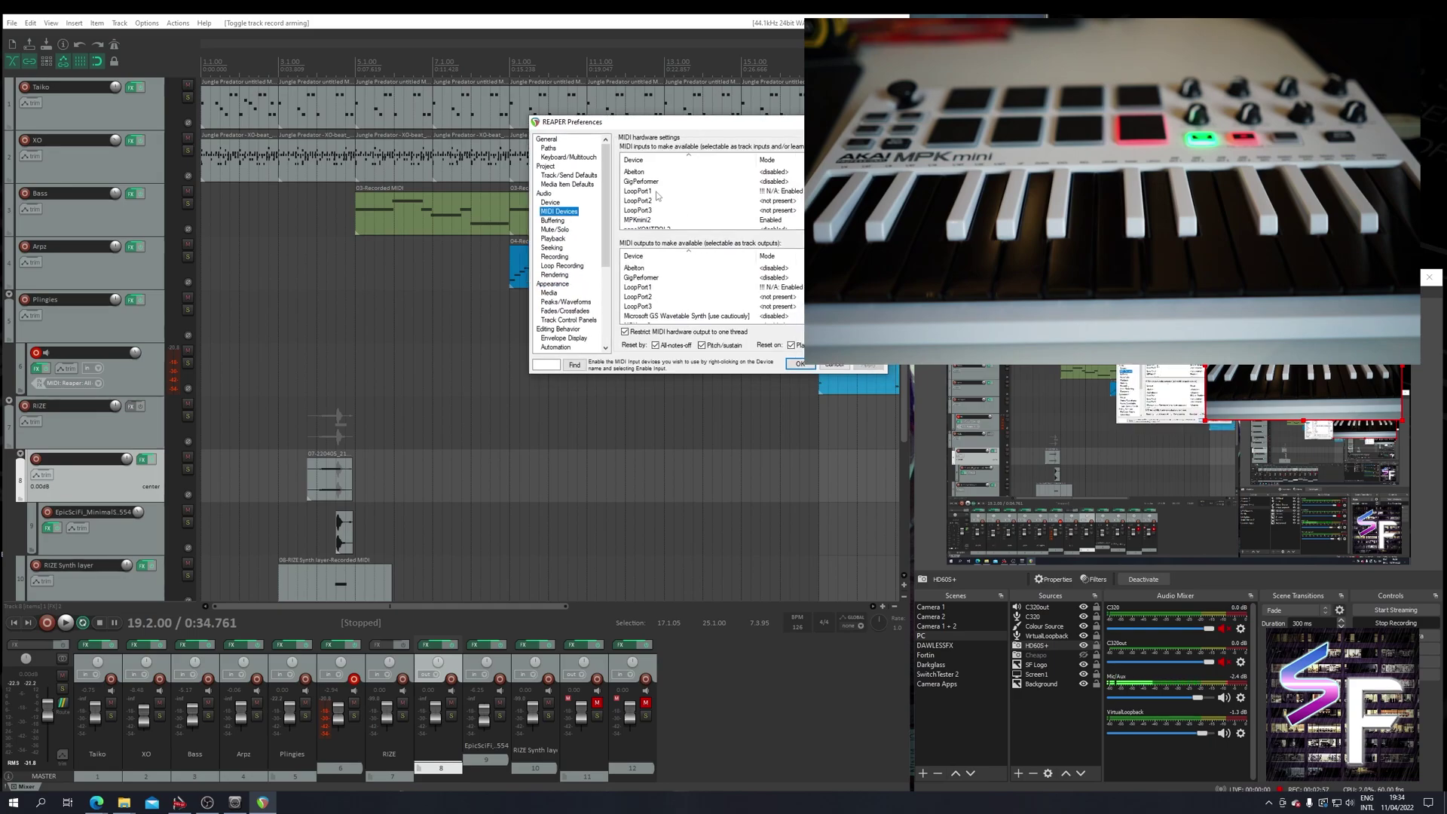
click(679, 194)
scroll(678, 205, down, 2)
- Select the OBS, Reaper, TD and GigPerformer MIDI inputs and close preferences
click(648, 191)
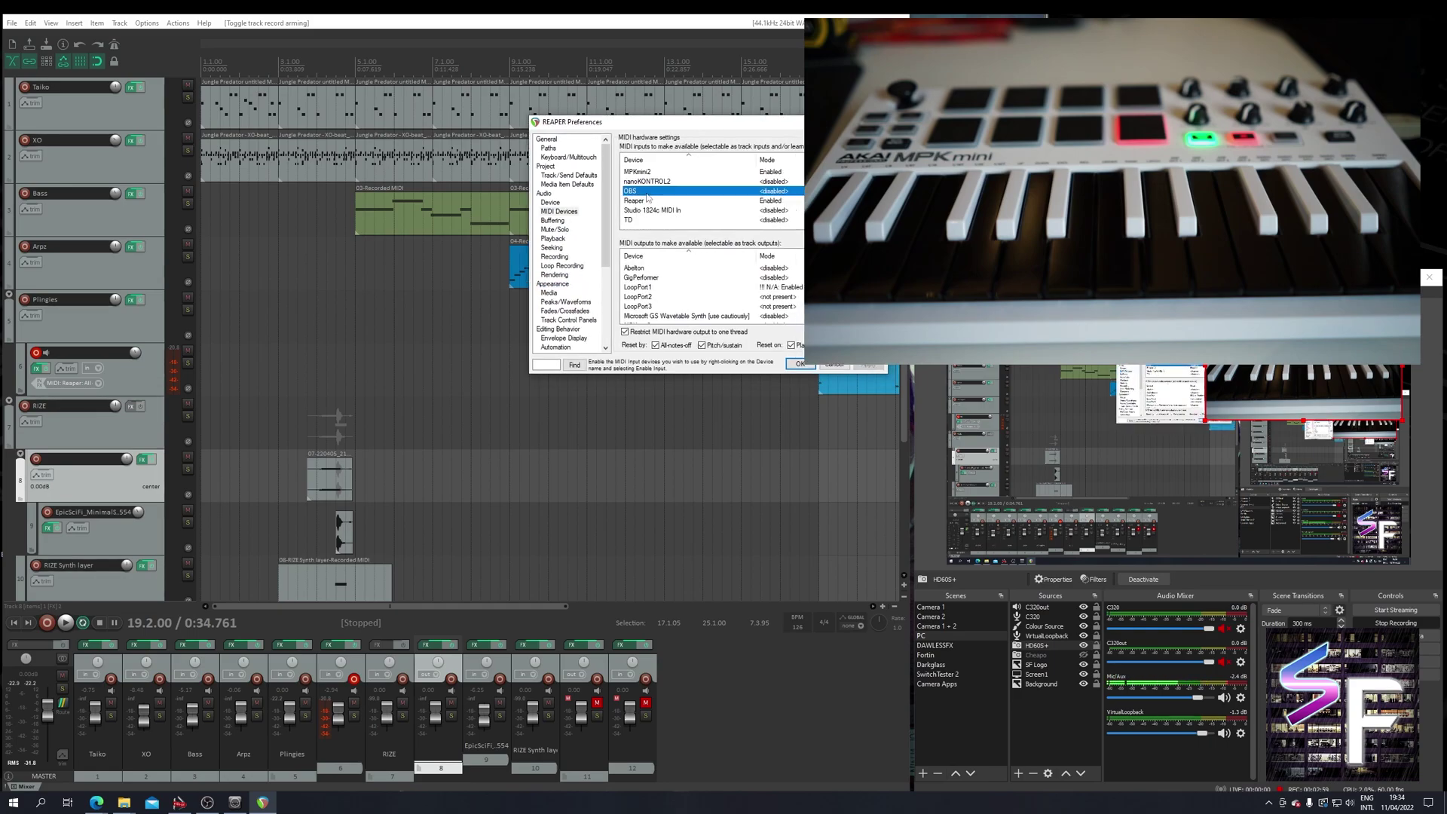
click(661, 201)
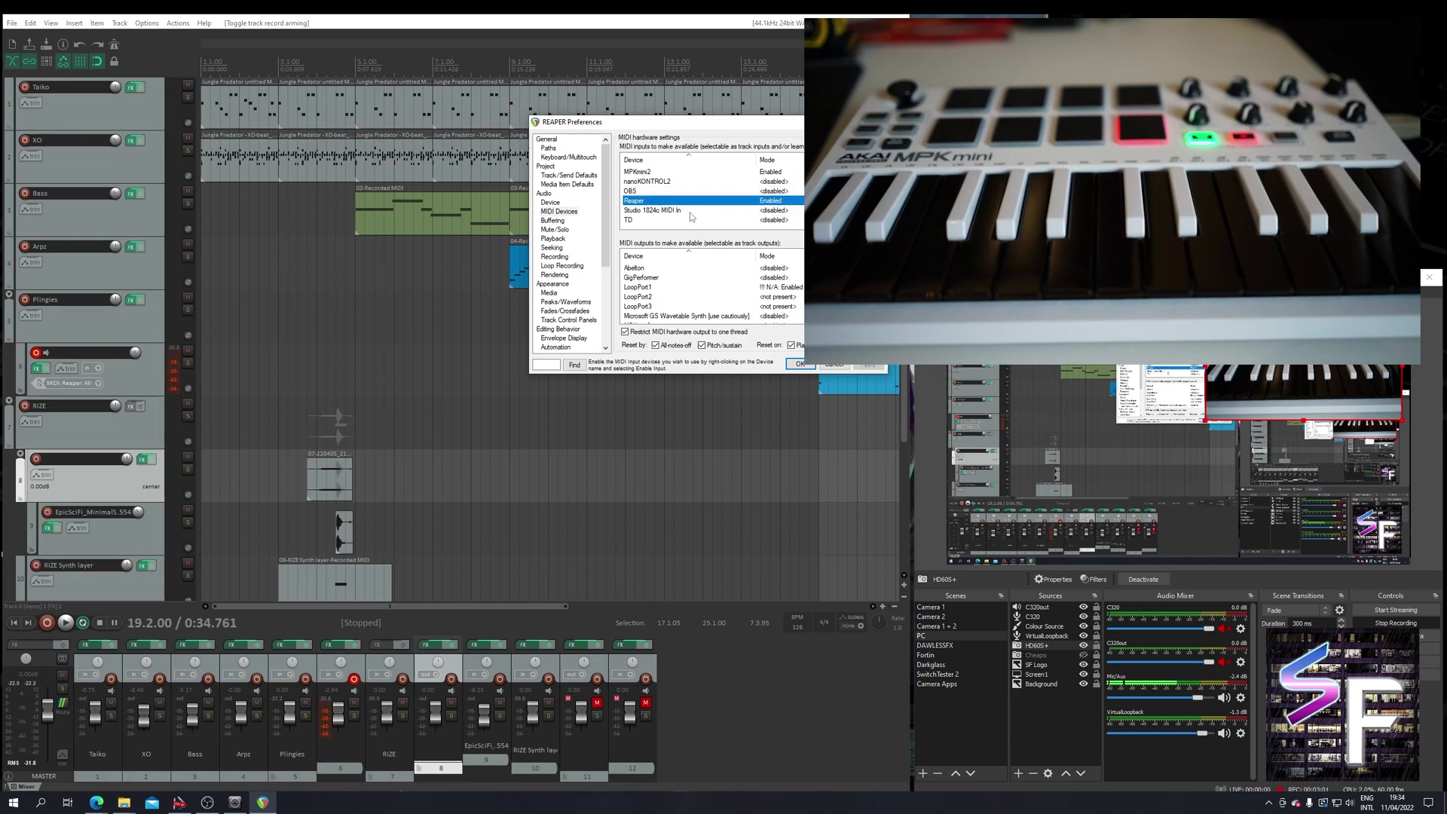
click(664, 221)
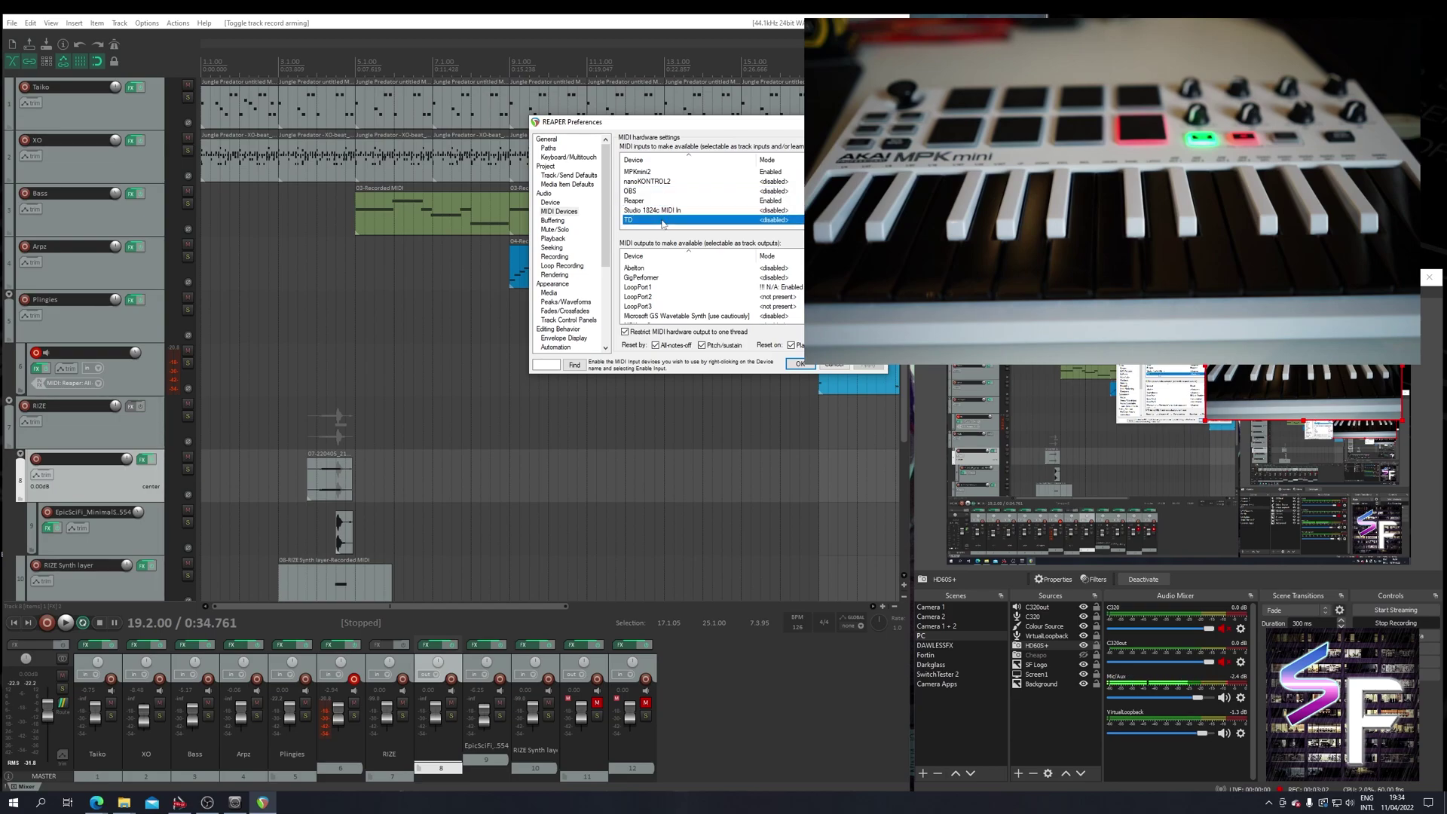
click(646, 184)
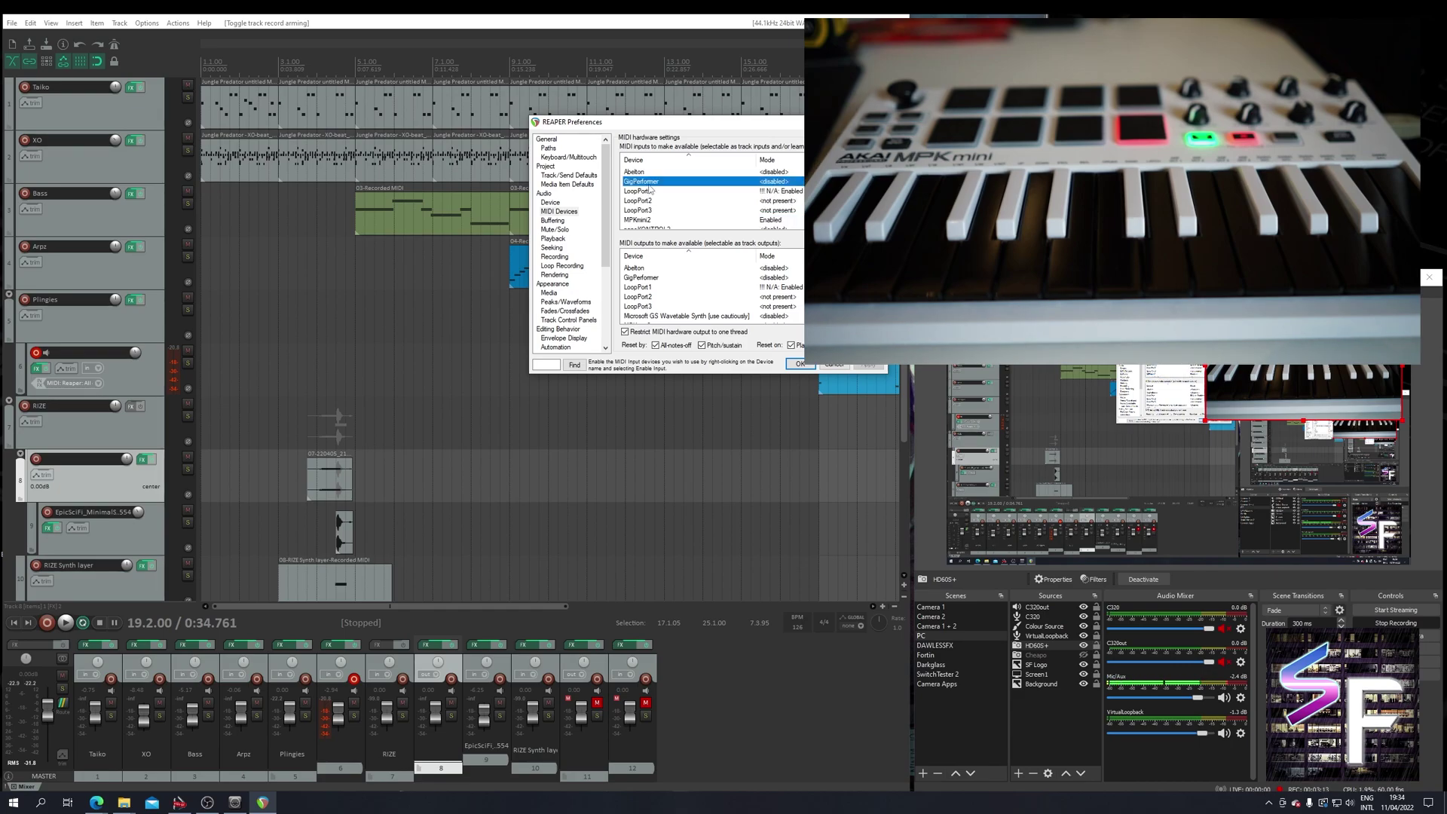
scroll(713, 294, down, 2)
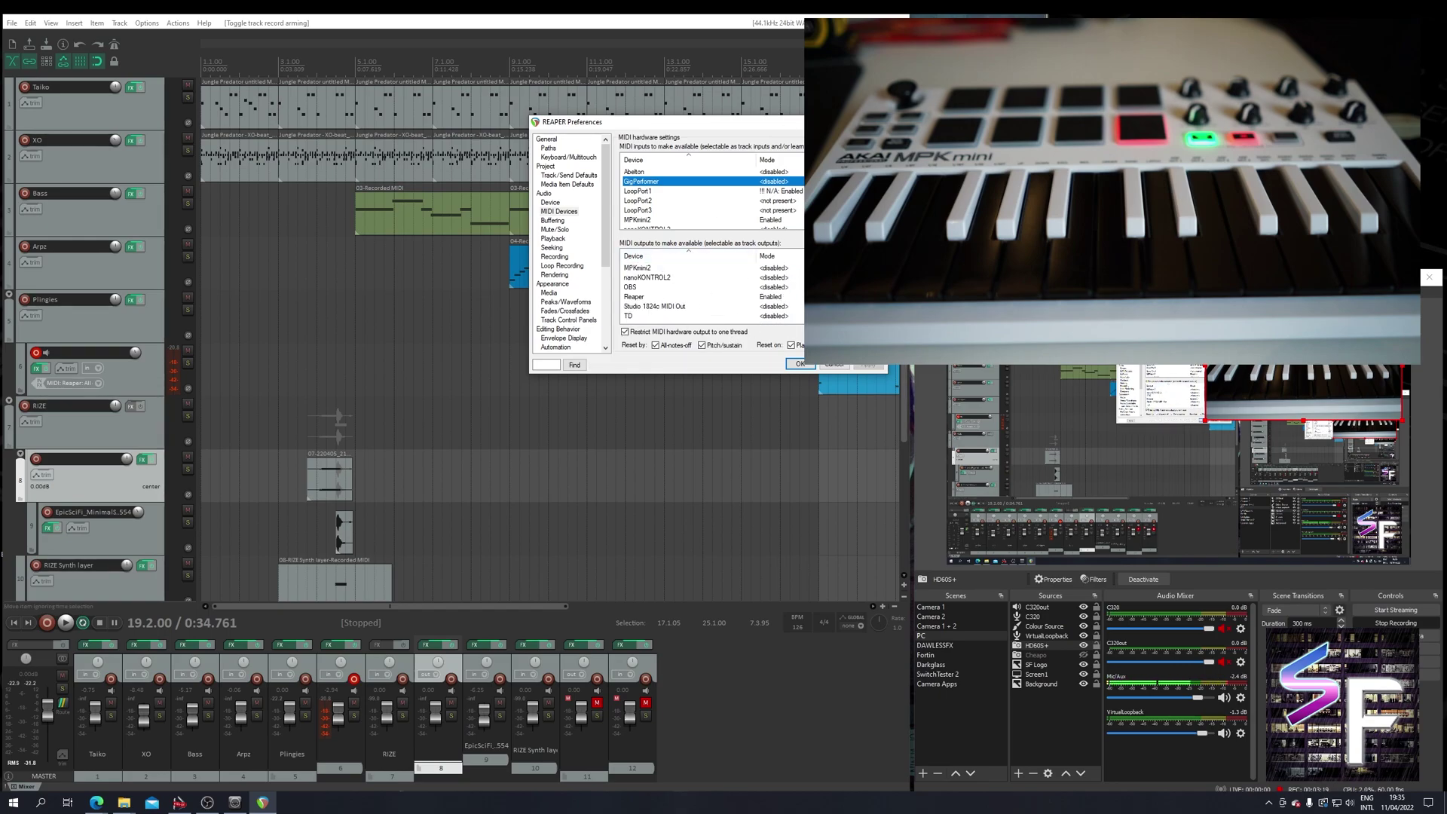
key(Return)
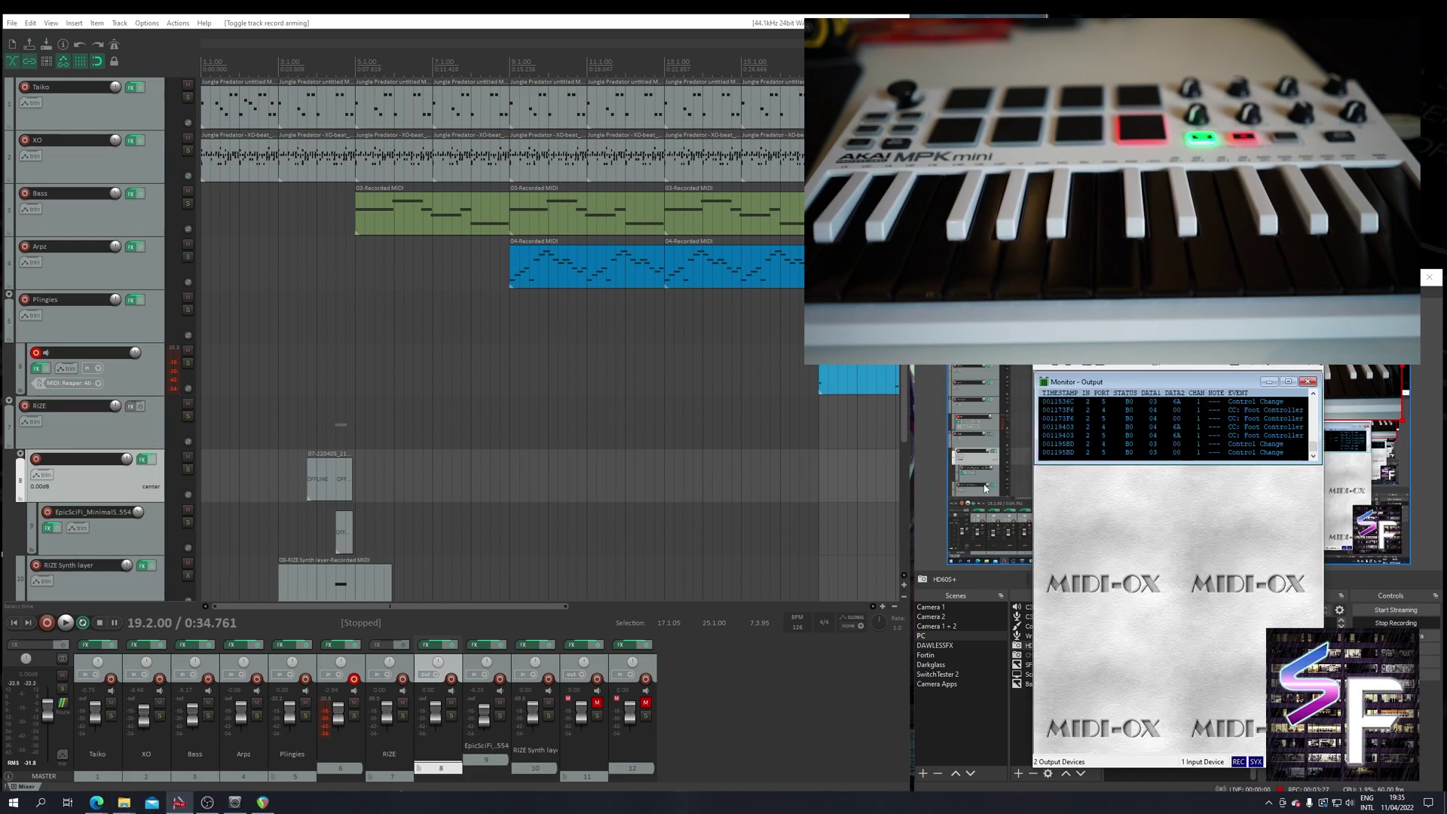
- Move MIDI-OX off the OBS panels, review the MIDI-OX website, then minimize the browser
drag(1122, 335, 729, 363)
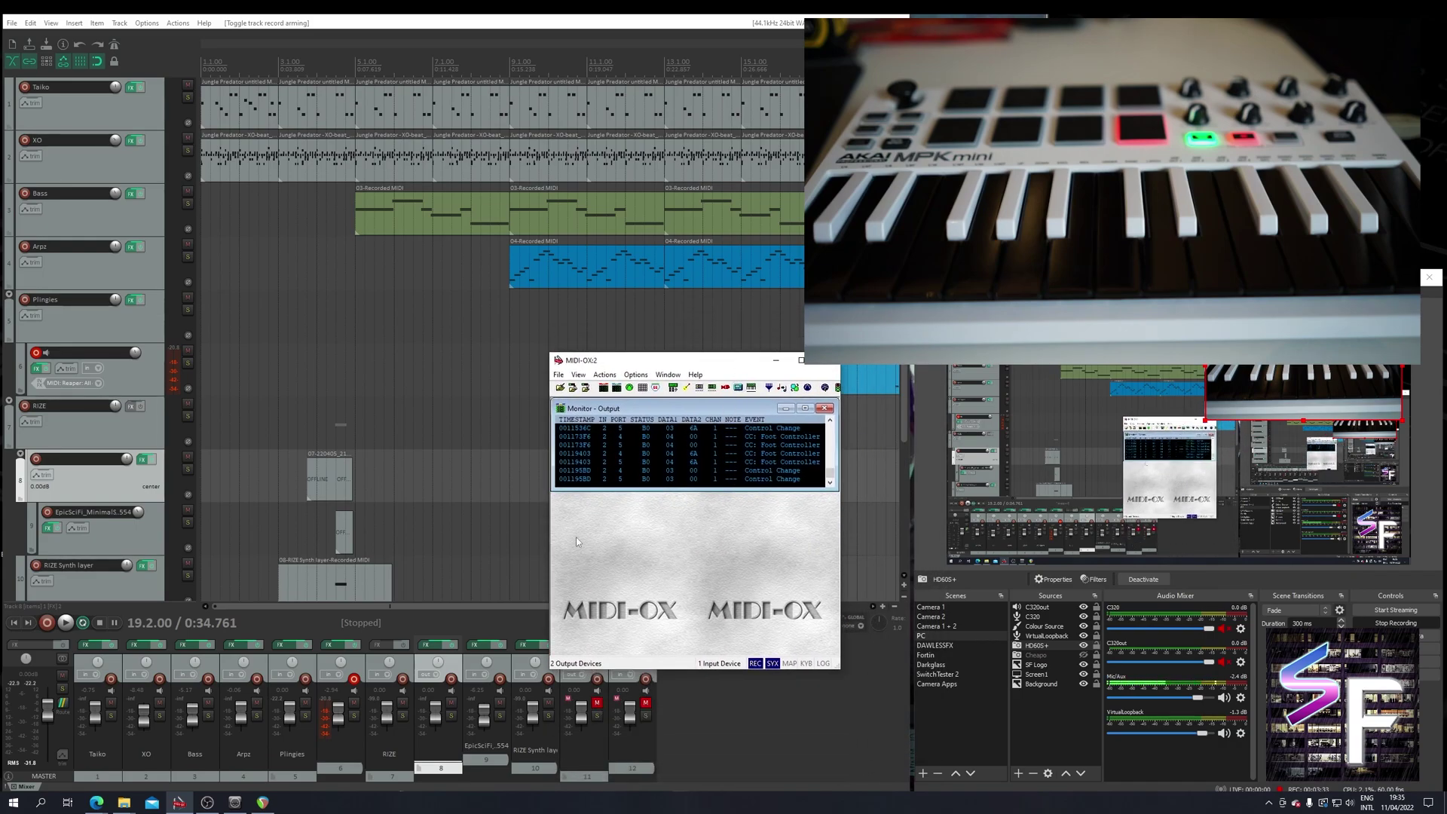
click(96, 802)
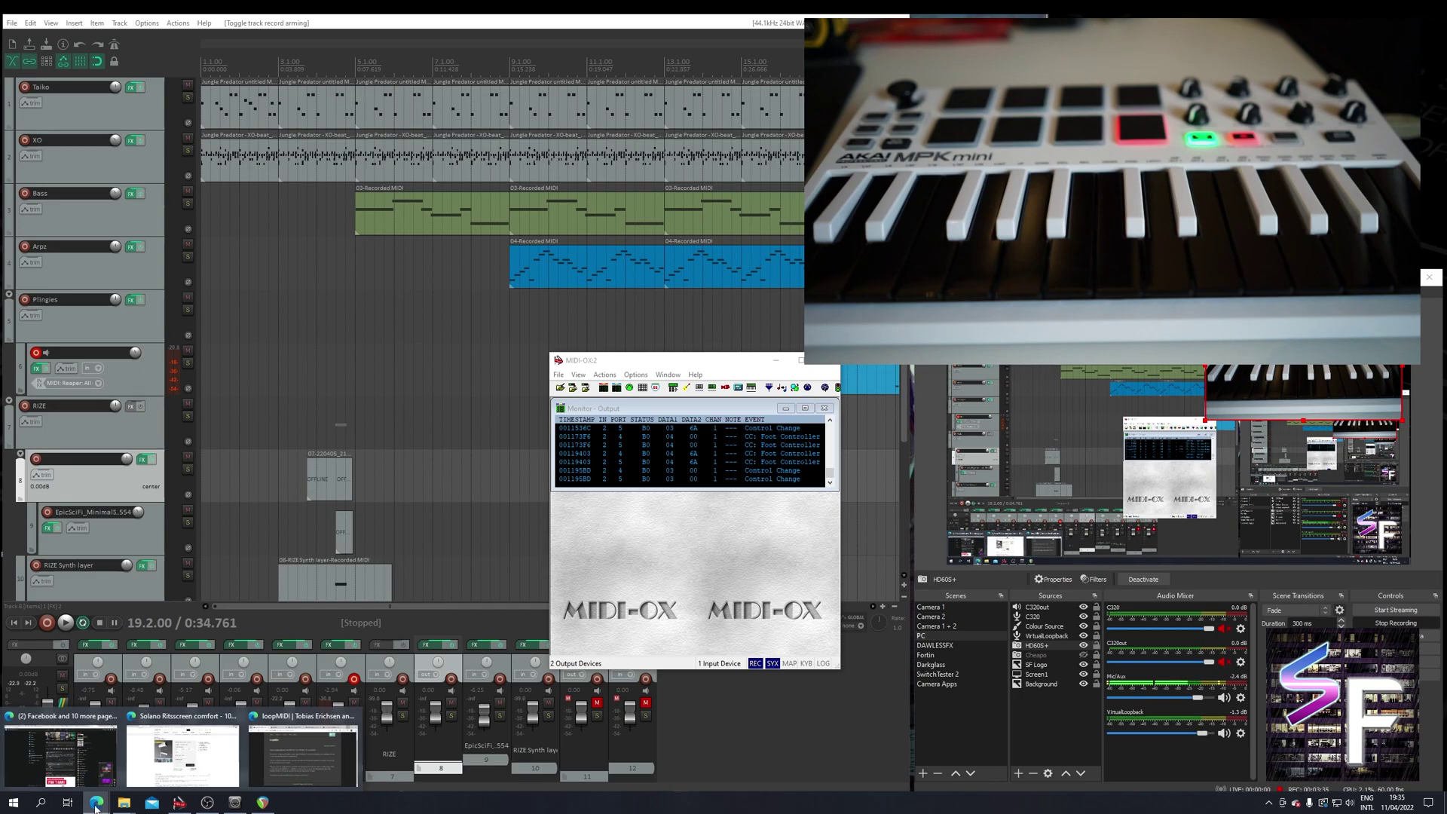
click(279, 695)
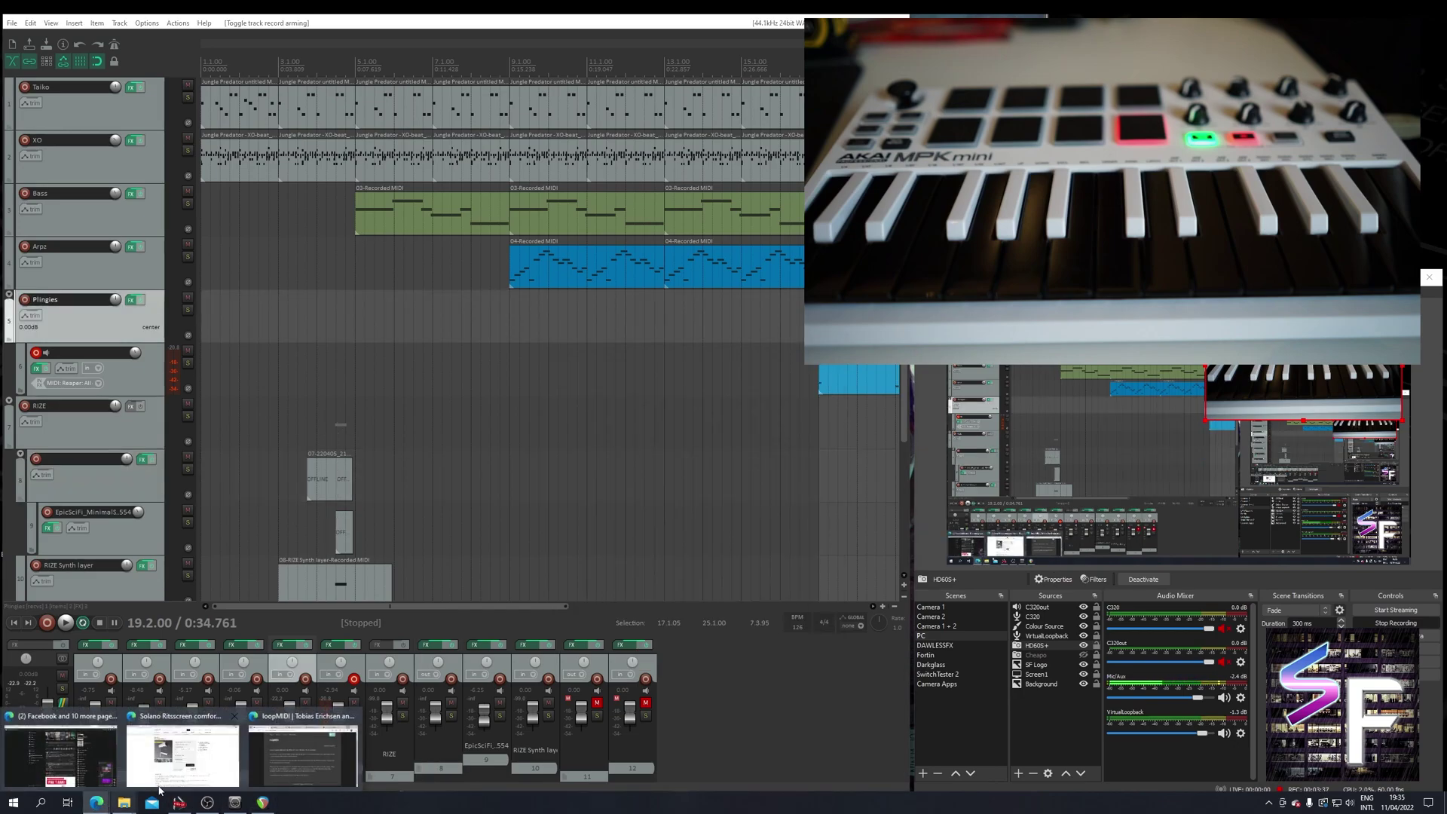
click(301, 756)
click(433, 227)
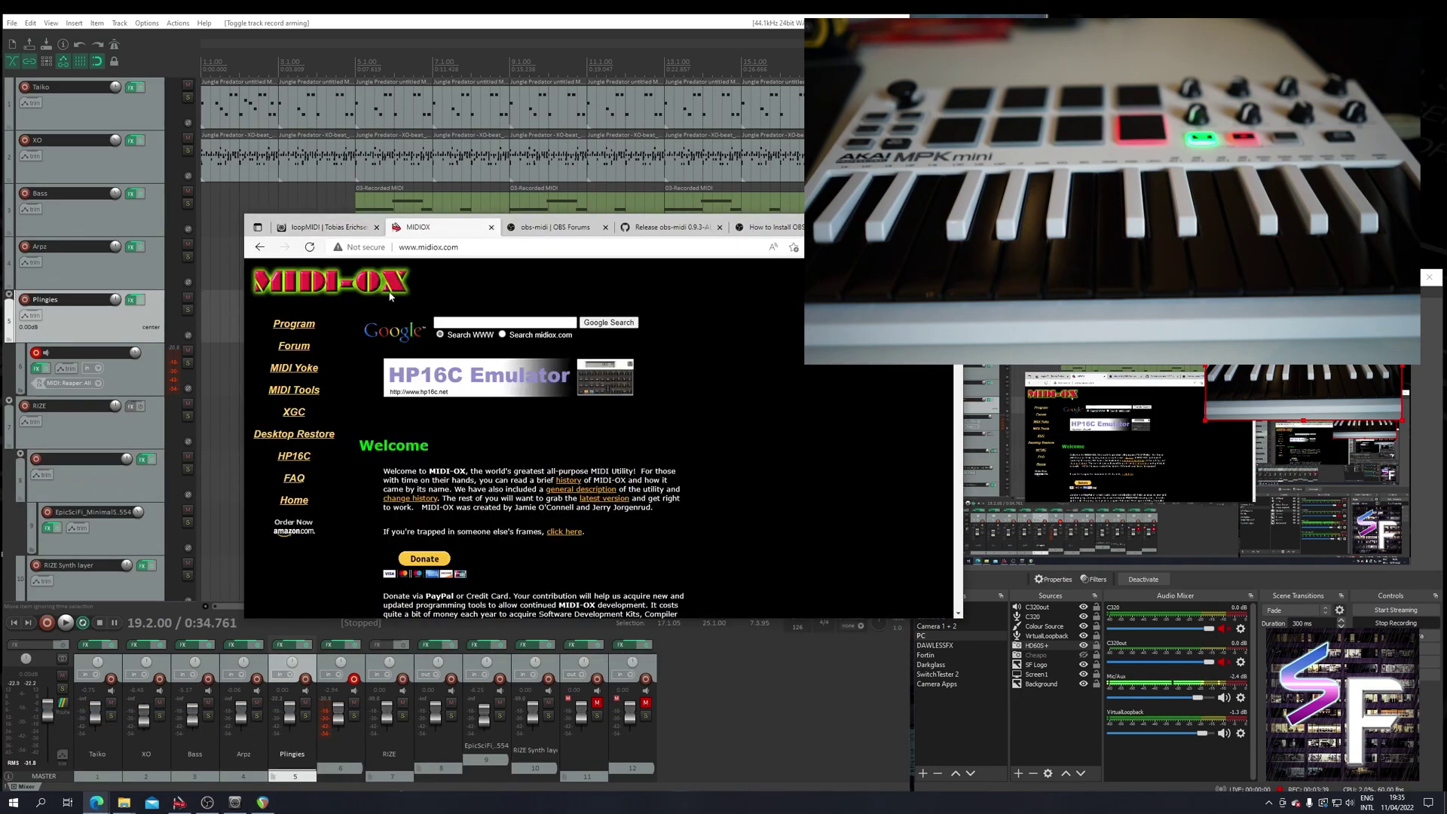
scroll(788, 390, down, 5)
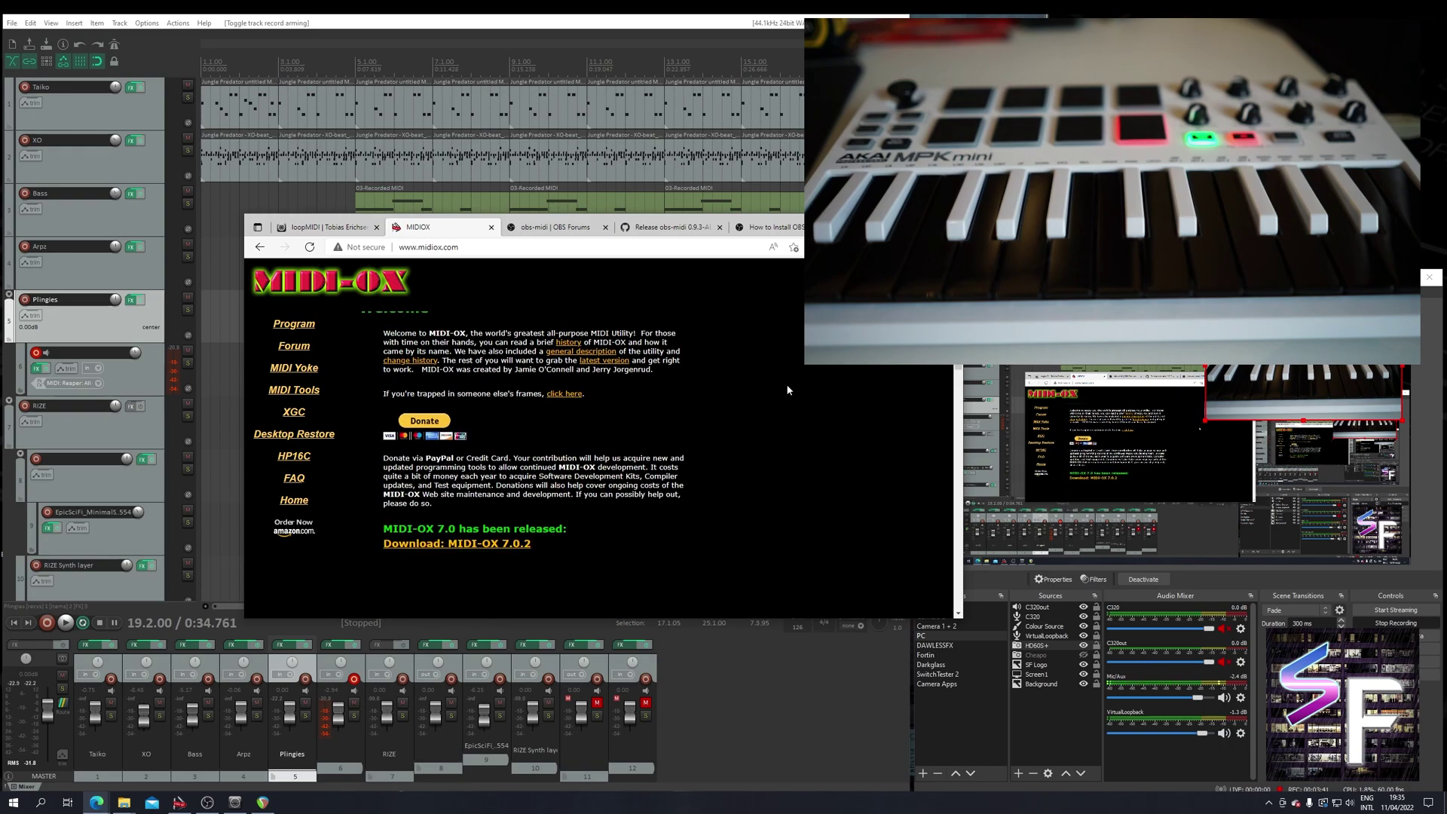
scroll(788, 390, down, 15)
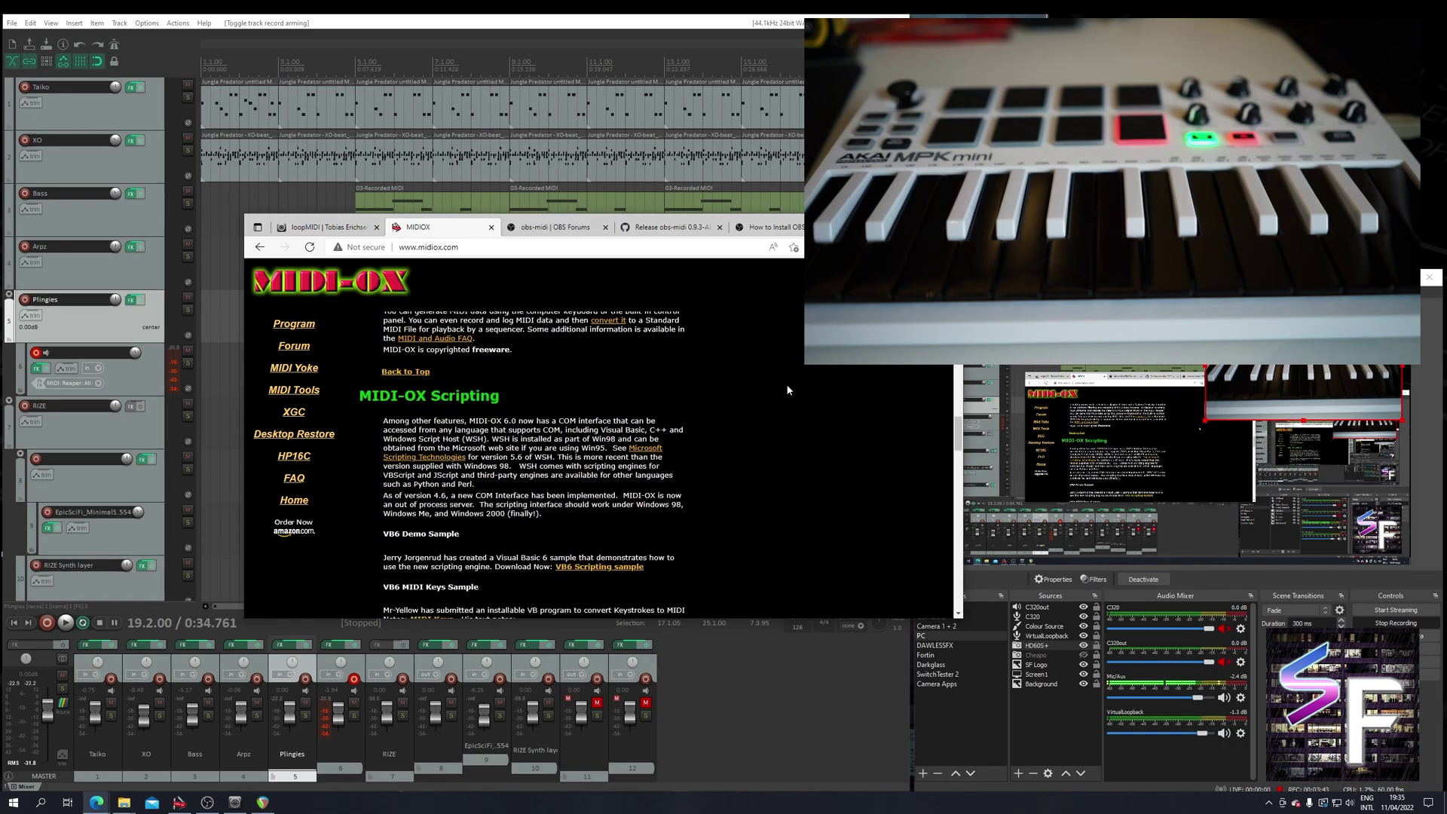
scroll(820, 411, up, 20)
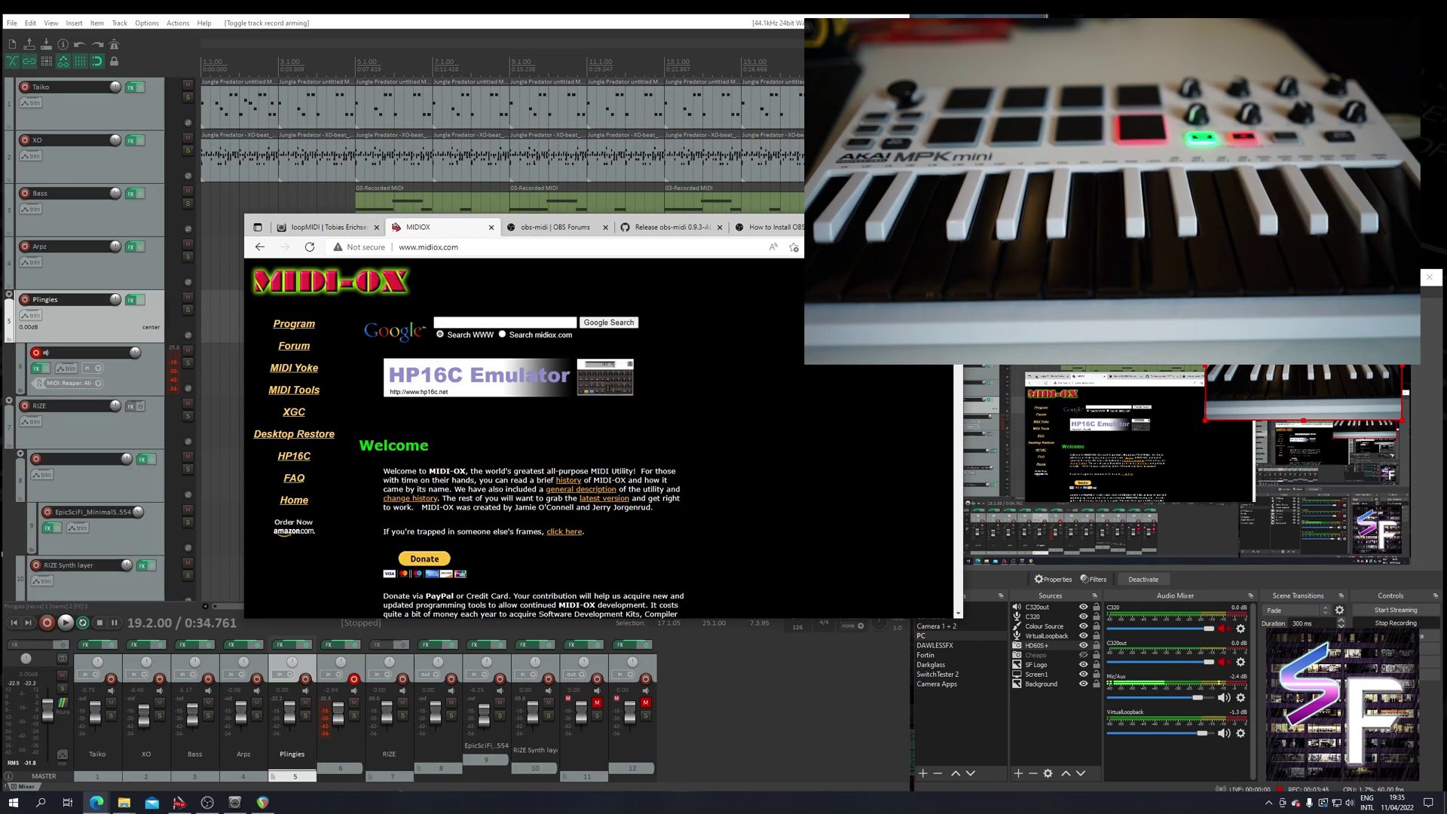
key(super+Down)
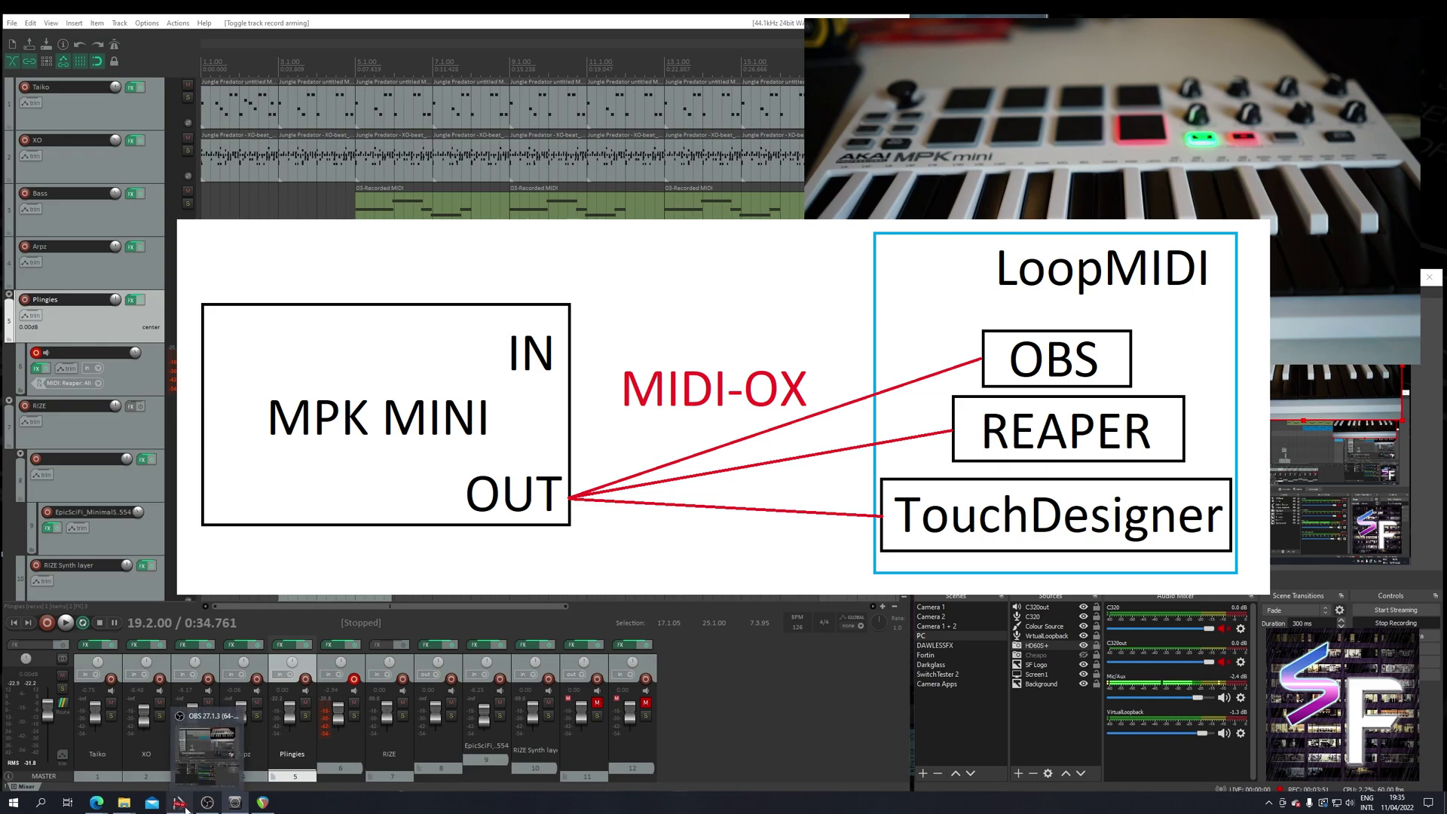
- Open MIDI-OX's MIDI device and port mapping settings and move the window into view
click(235, 802)
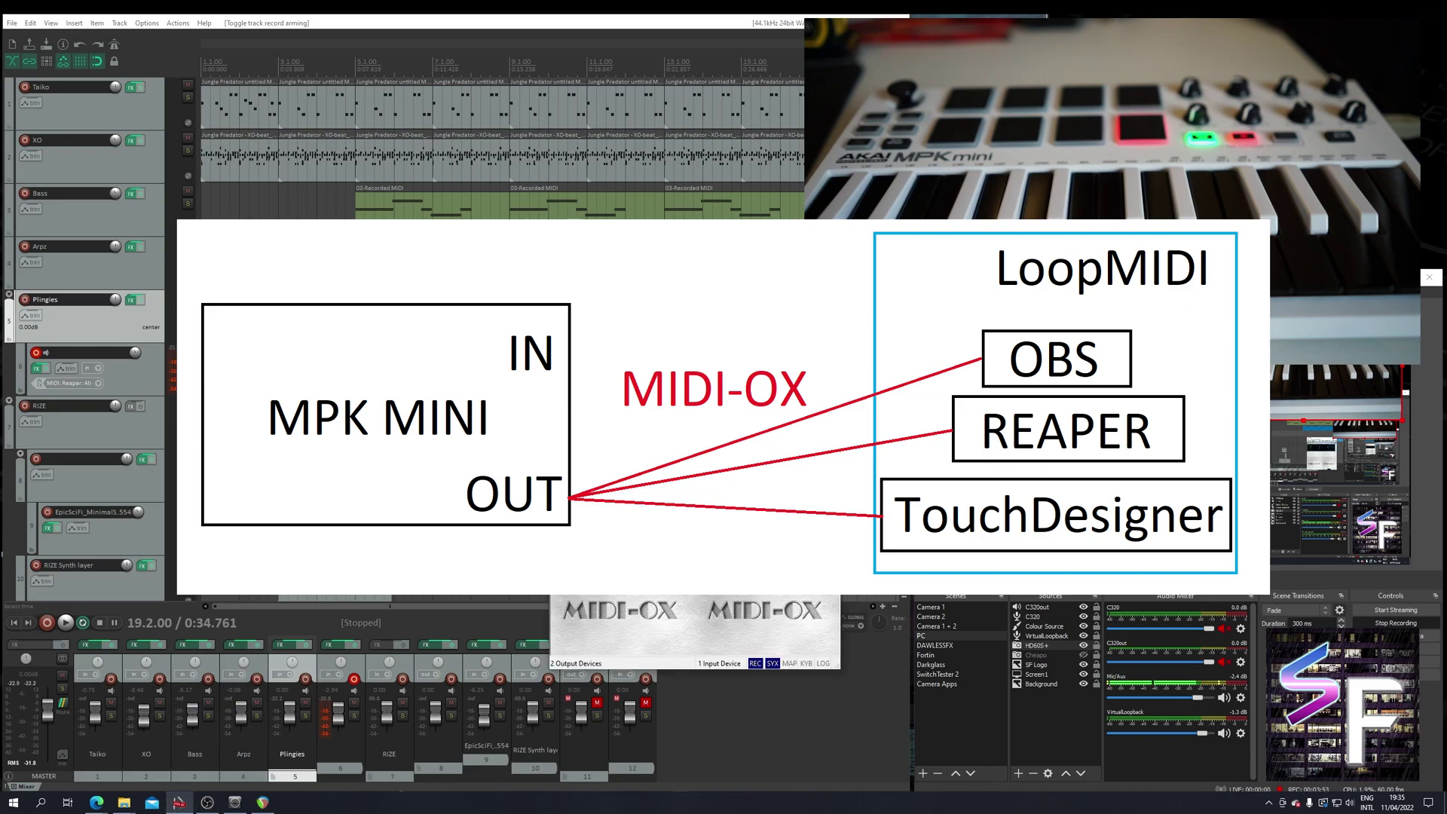
key(alt+o)
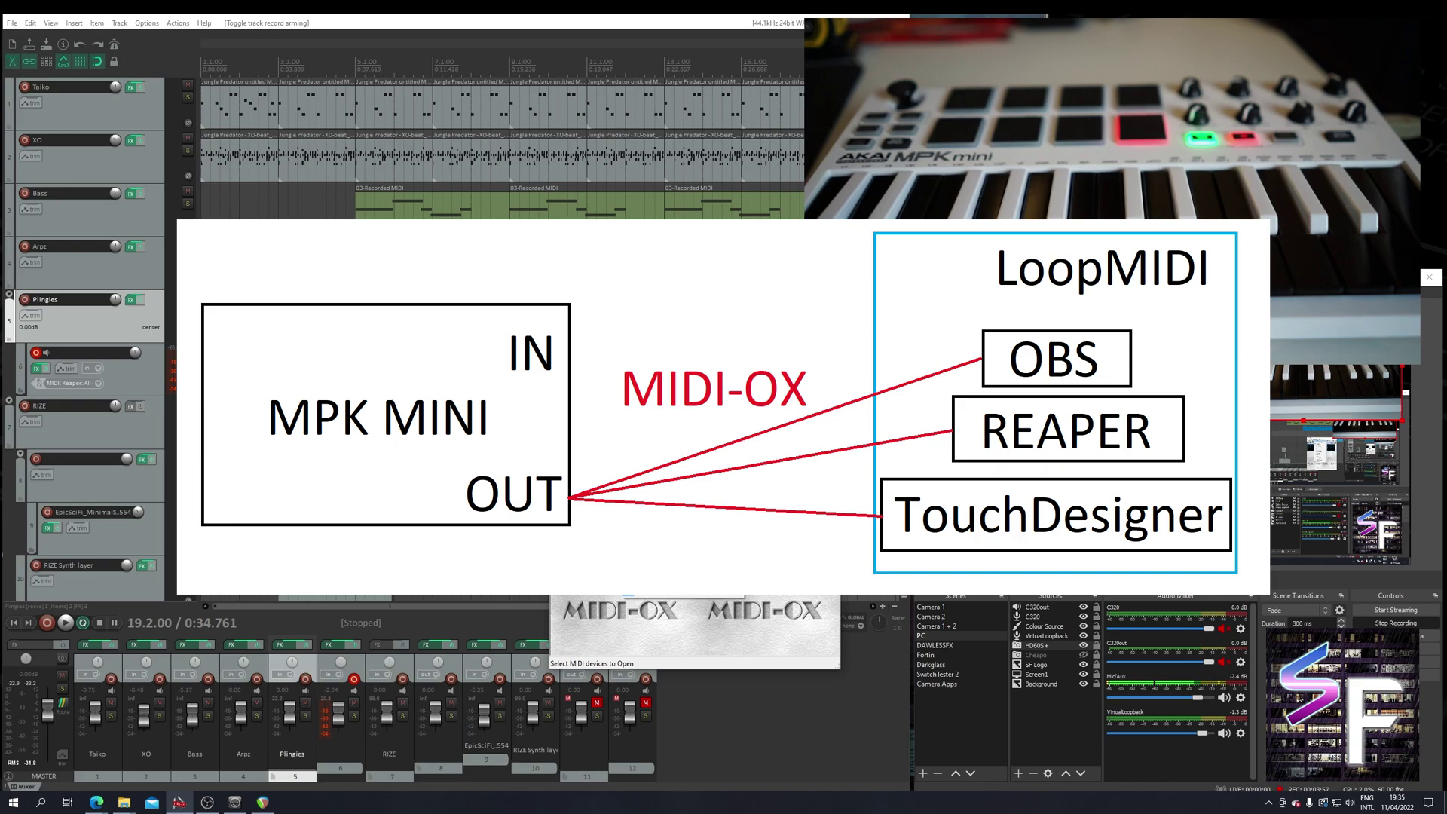
click(653, 390)
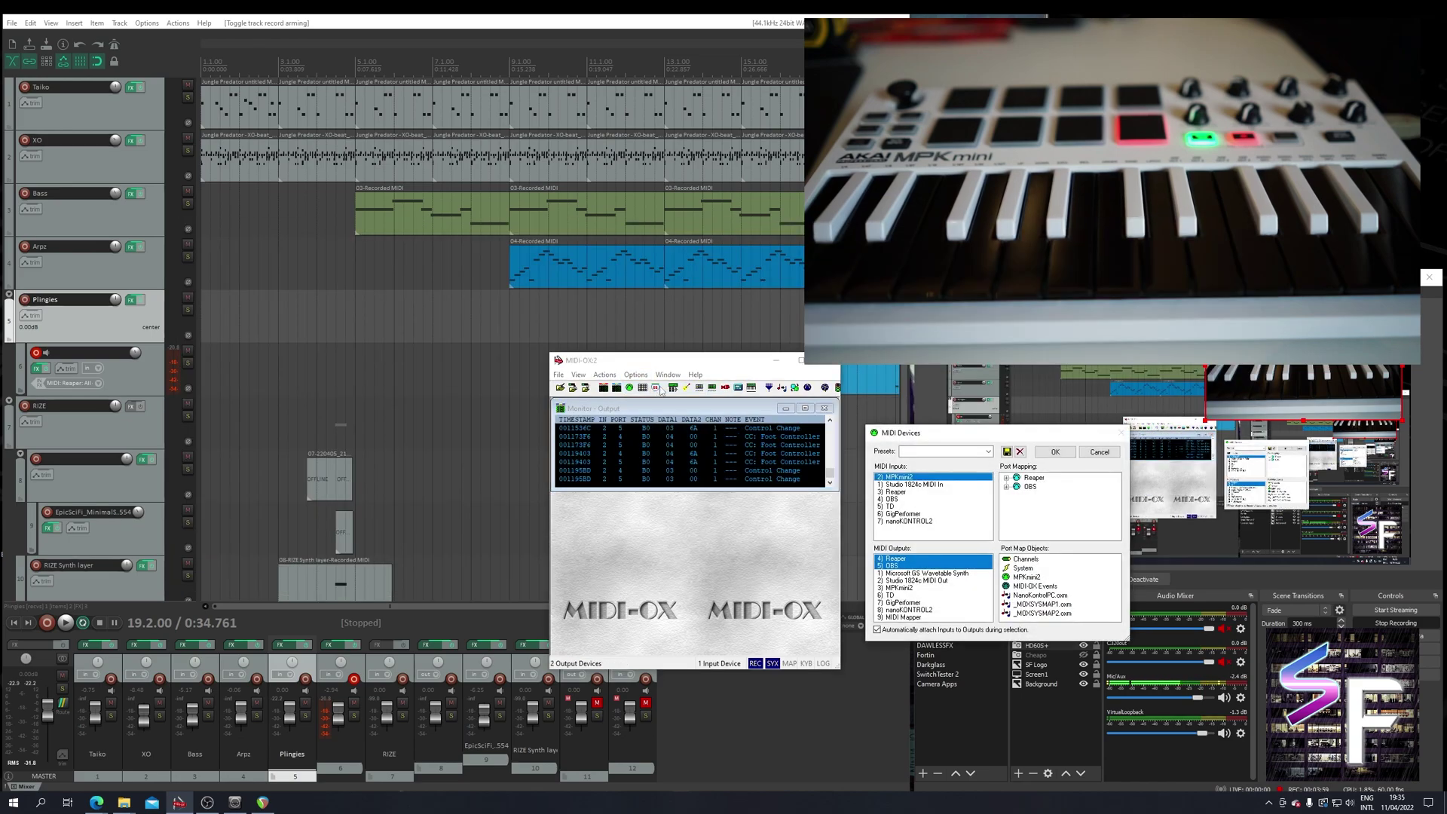
key(Escape)
click(635, 374)
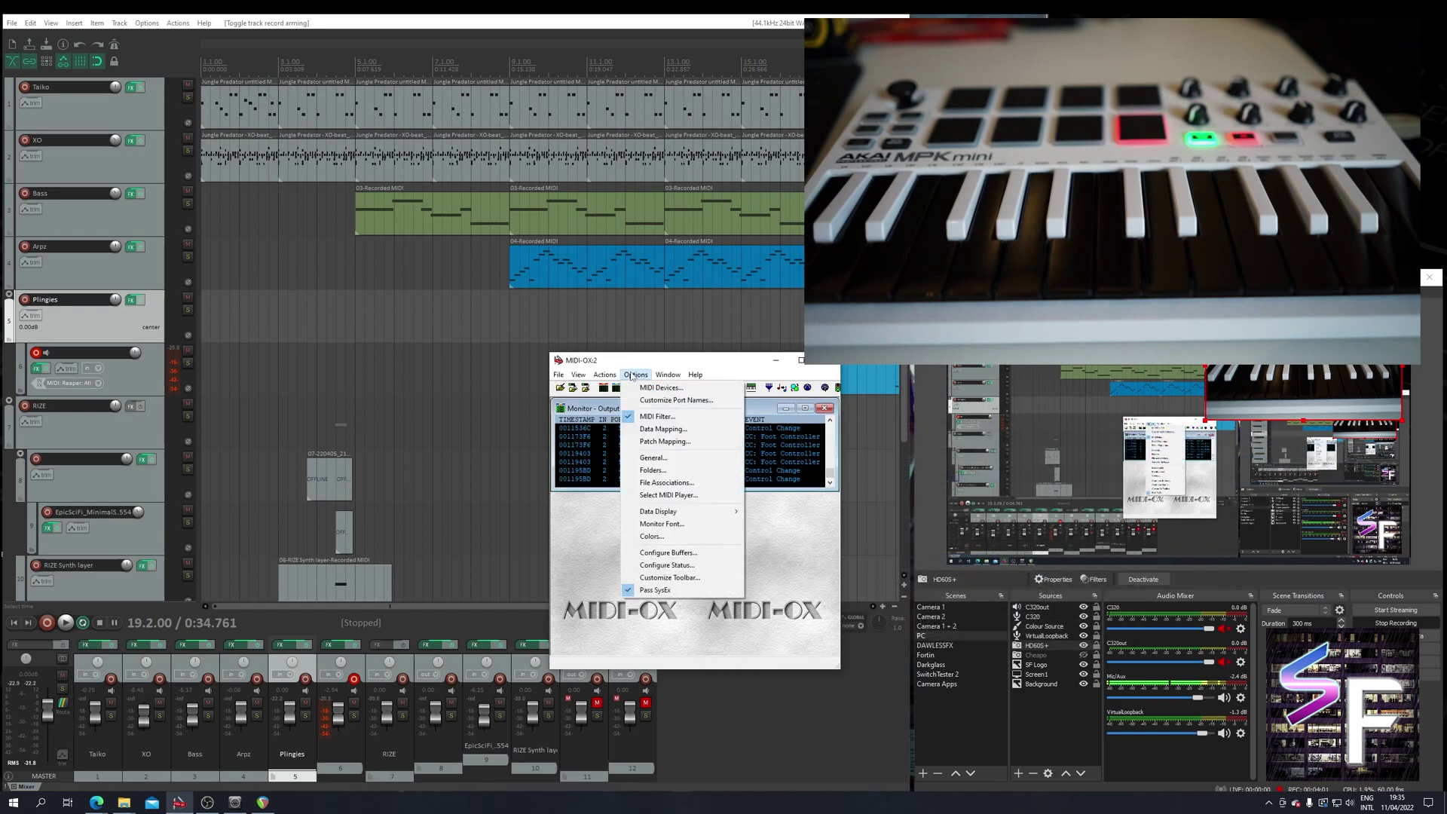
click(668, 390)
drag(919, 440, 663, 155)
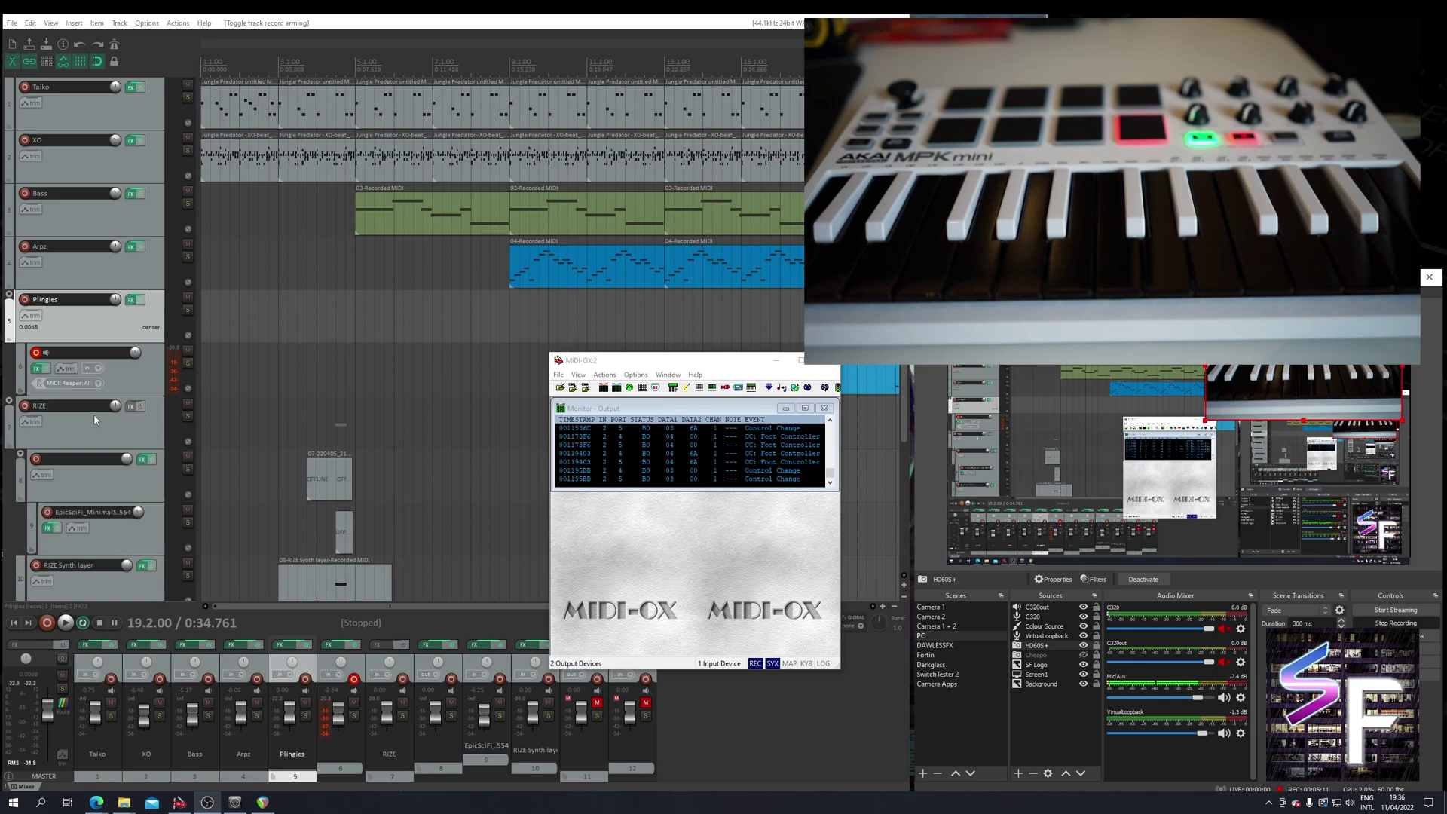
- Enable the Reaper virtual port as a MIDI input in REAPER's preferences
click(134, 323)
key(alt+o)
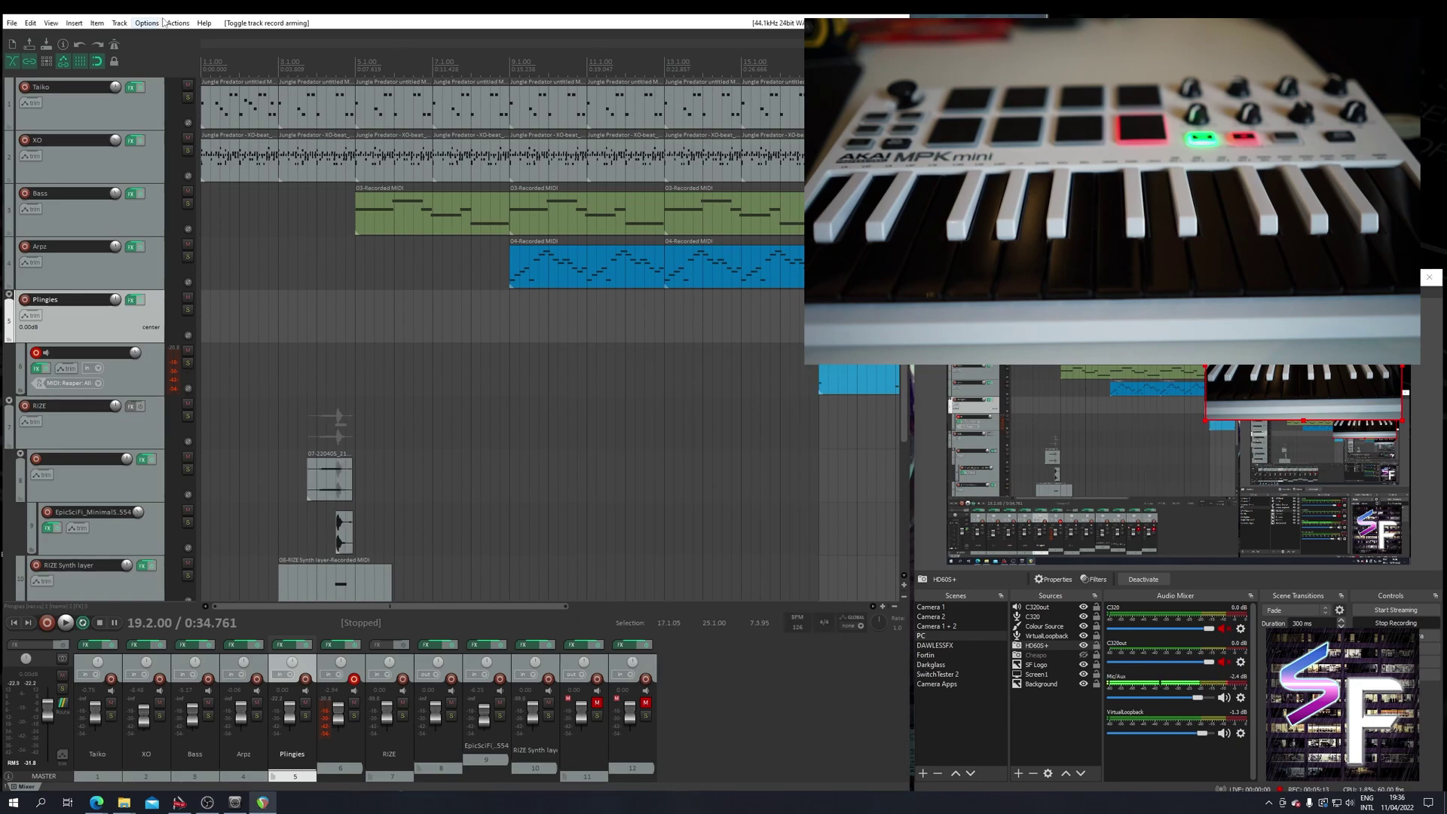
click(226, 483)
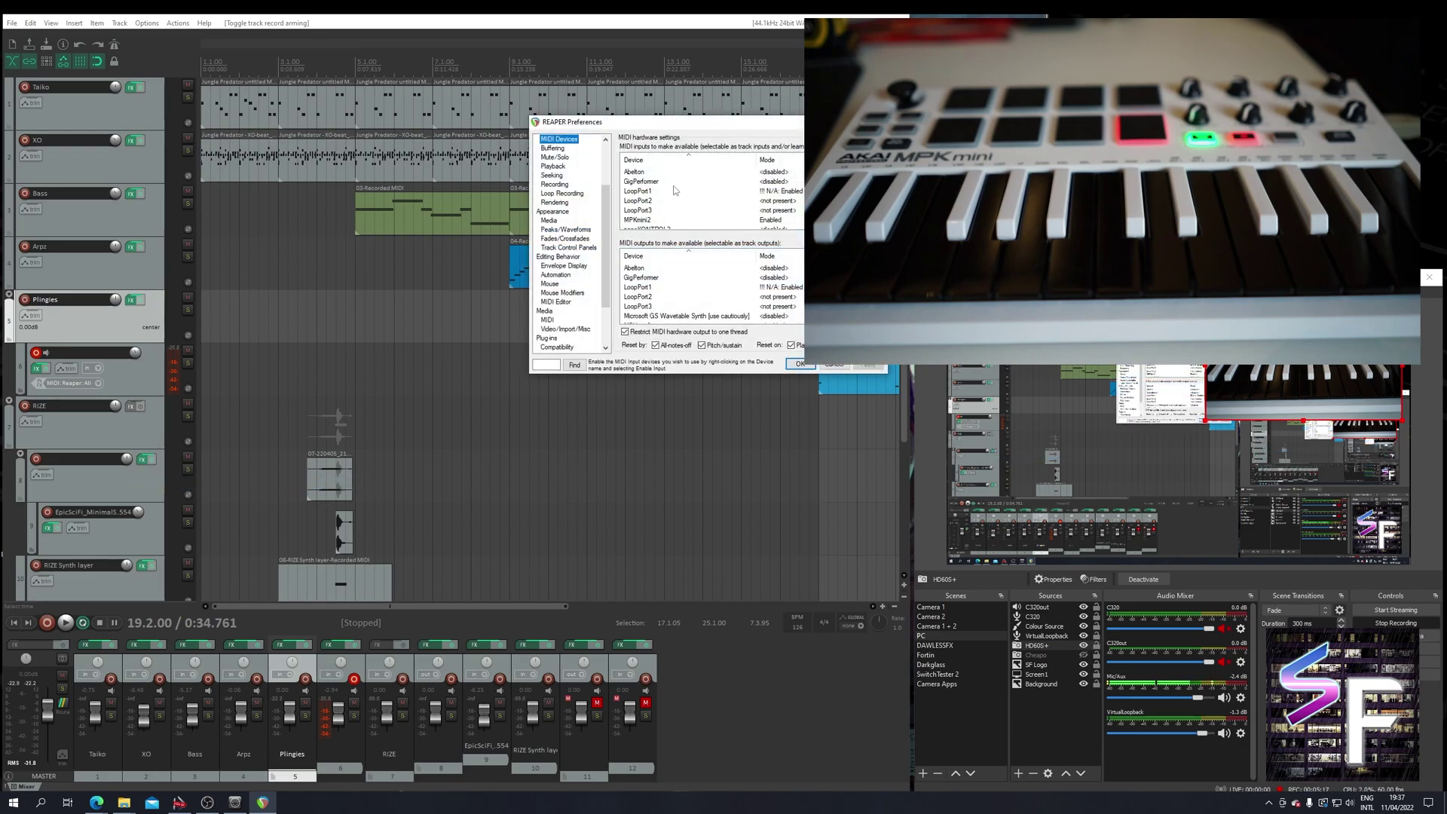
scroll(687, 208, down, 2)
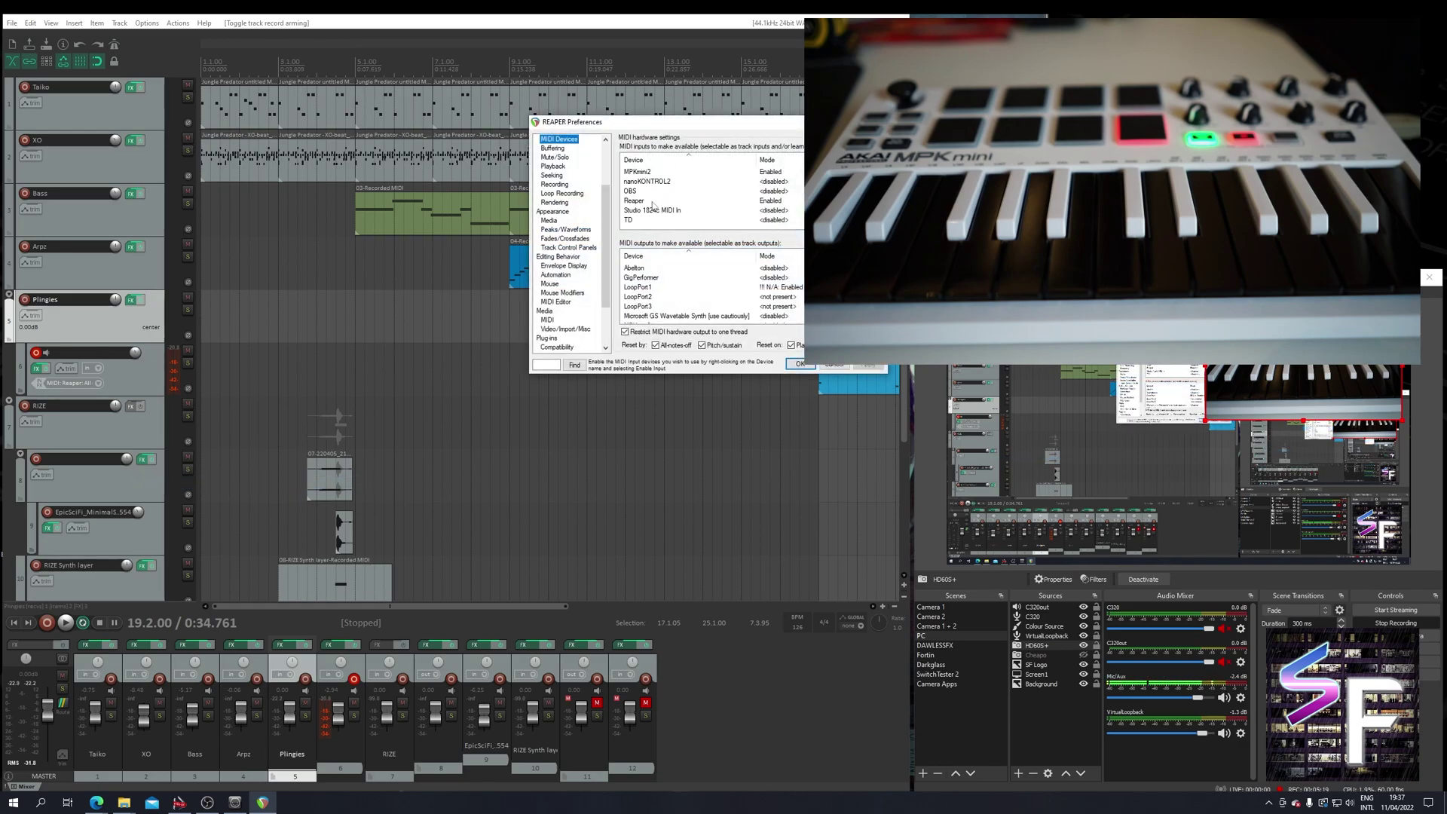
click(650, 201)
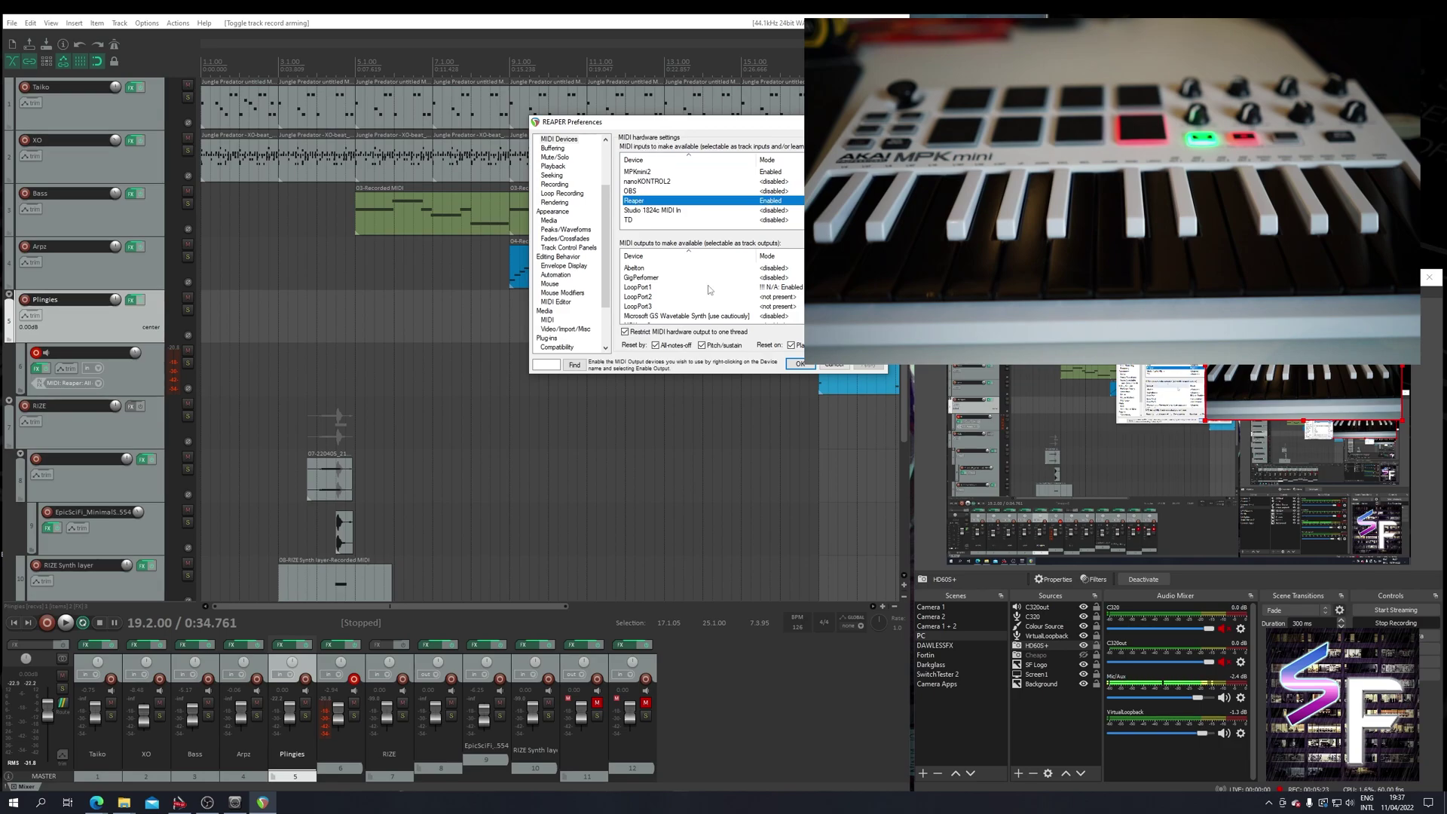
click(800, 364)
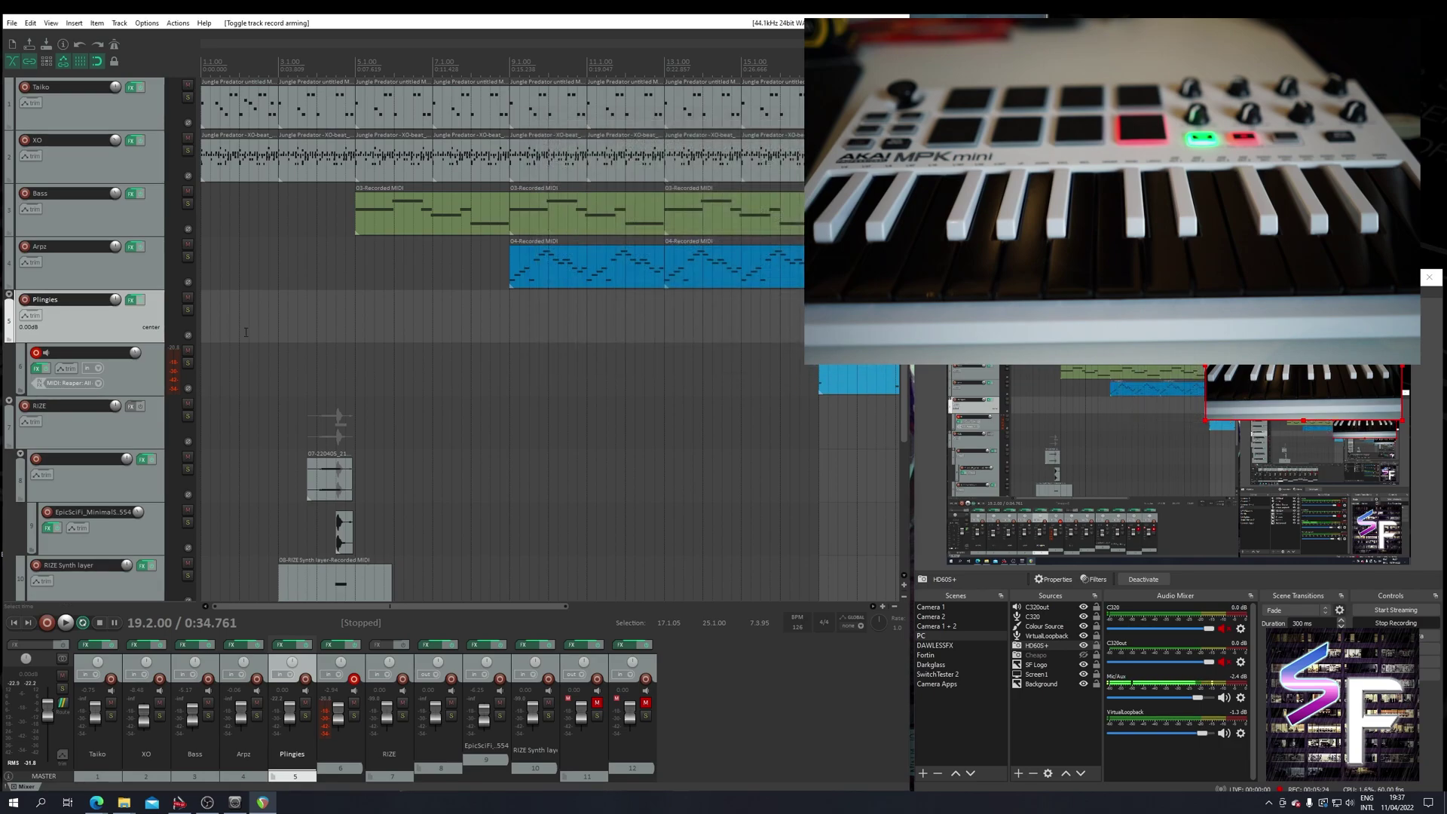
- Set track 6's record input to MIDI > Reaper > All Channels
click(162, 381)
right_click(166, 394)
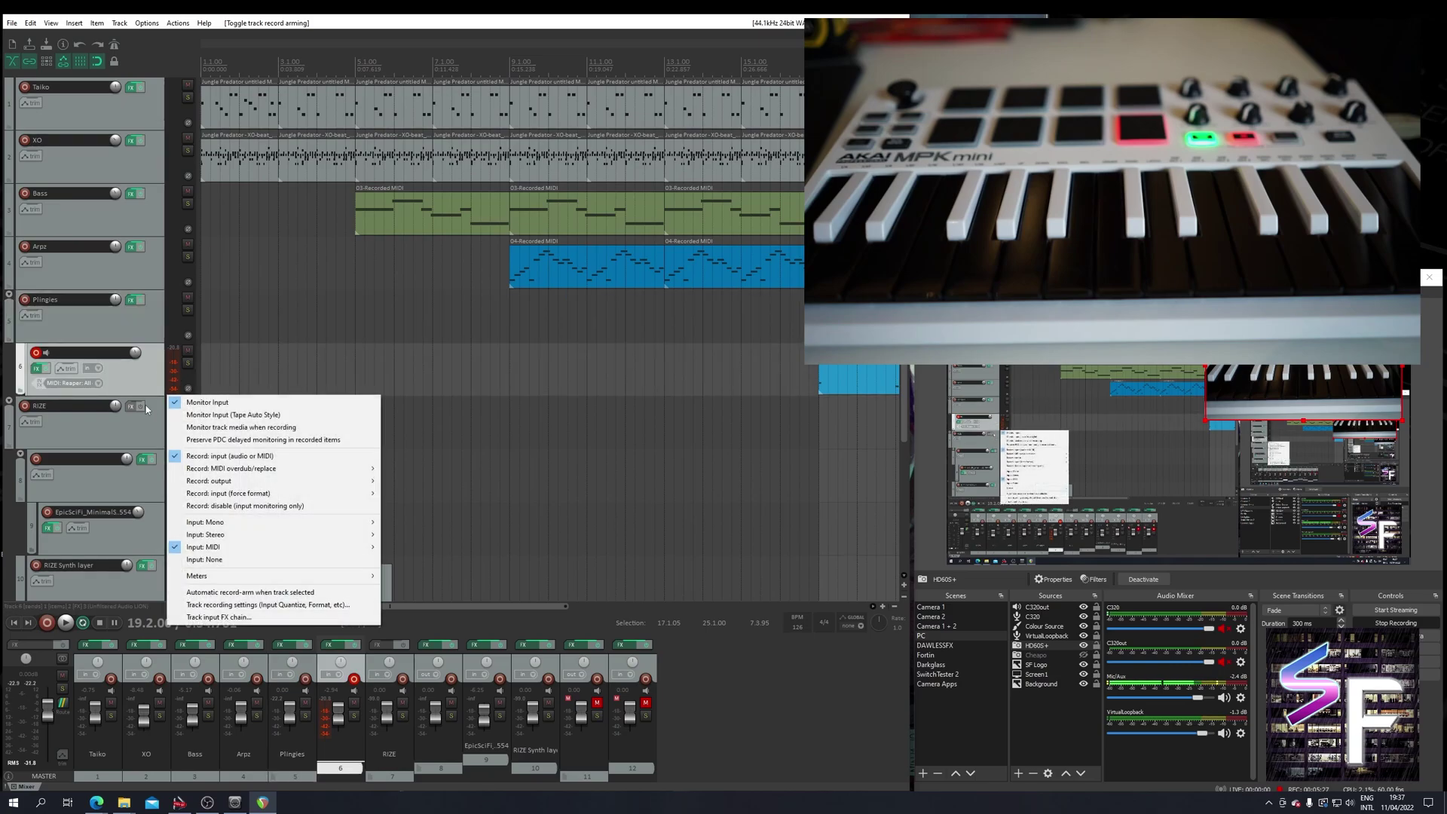
mouse_move(354, 547)
mouse_move(435, 551)
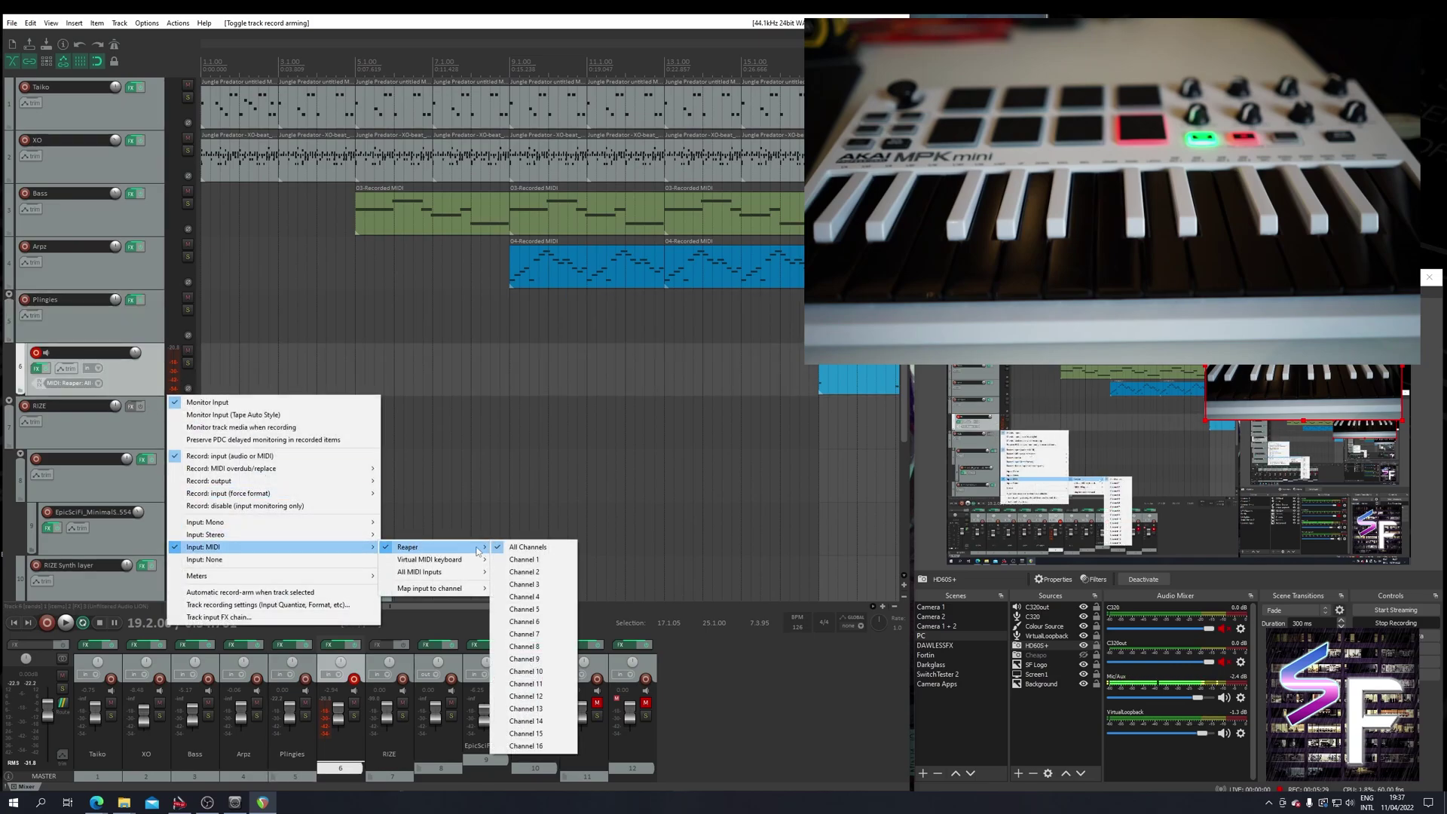
click(147, 385)
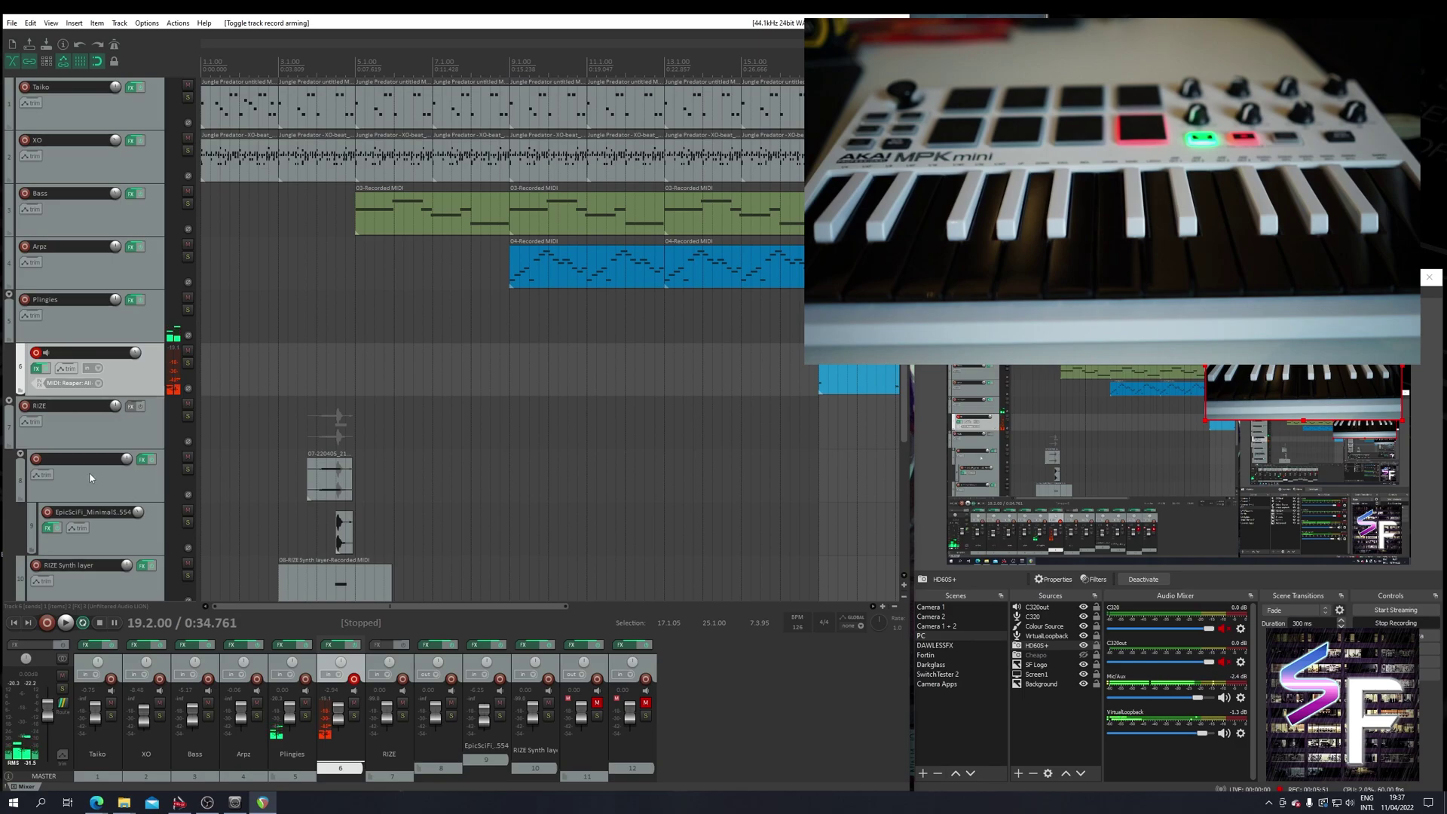
- Switch to OBS Studio, then bring the browser window back to the front
key(alt+Tab)
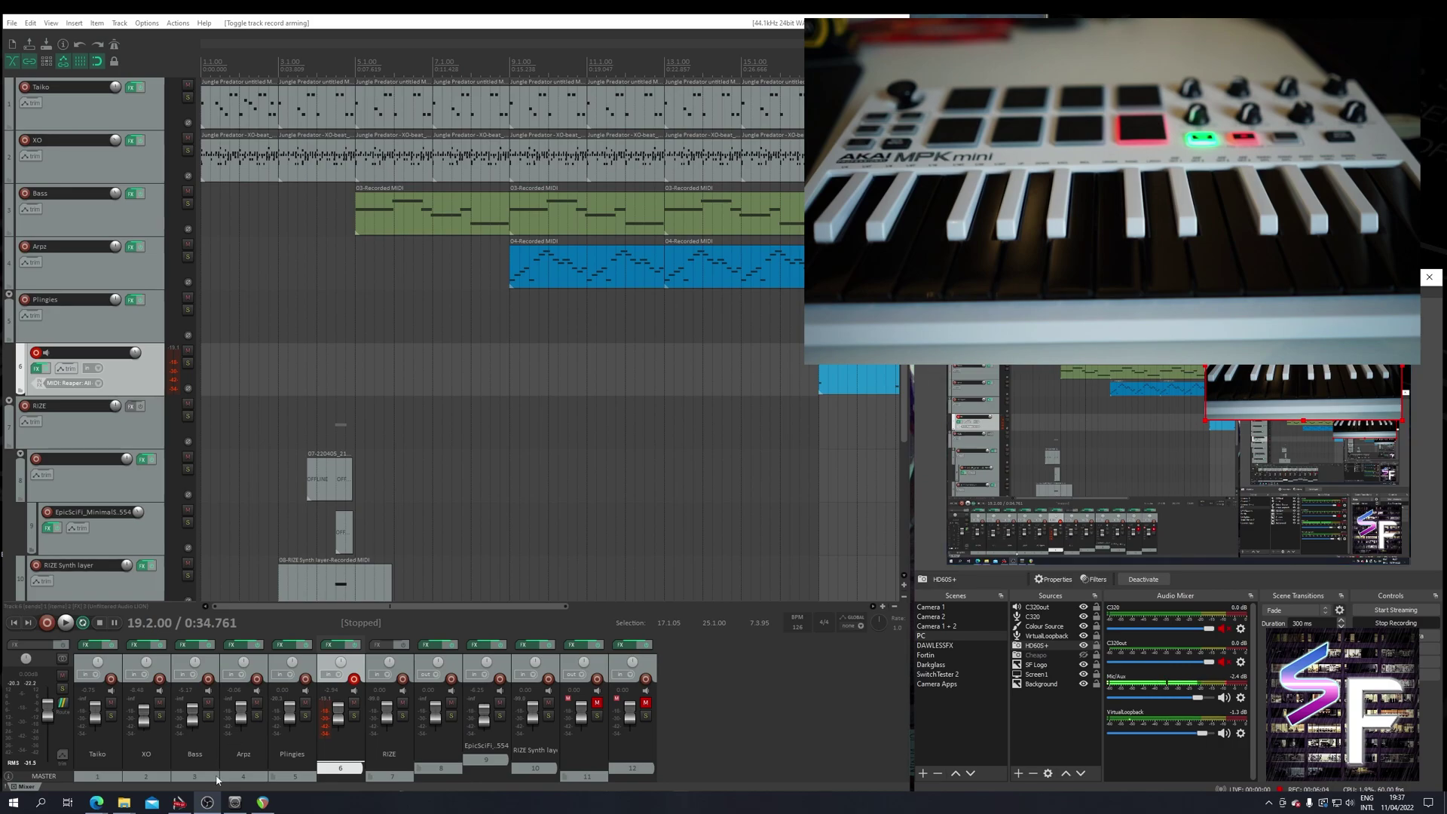
mouse_move(96, 805)
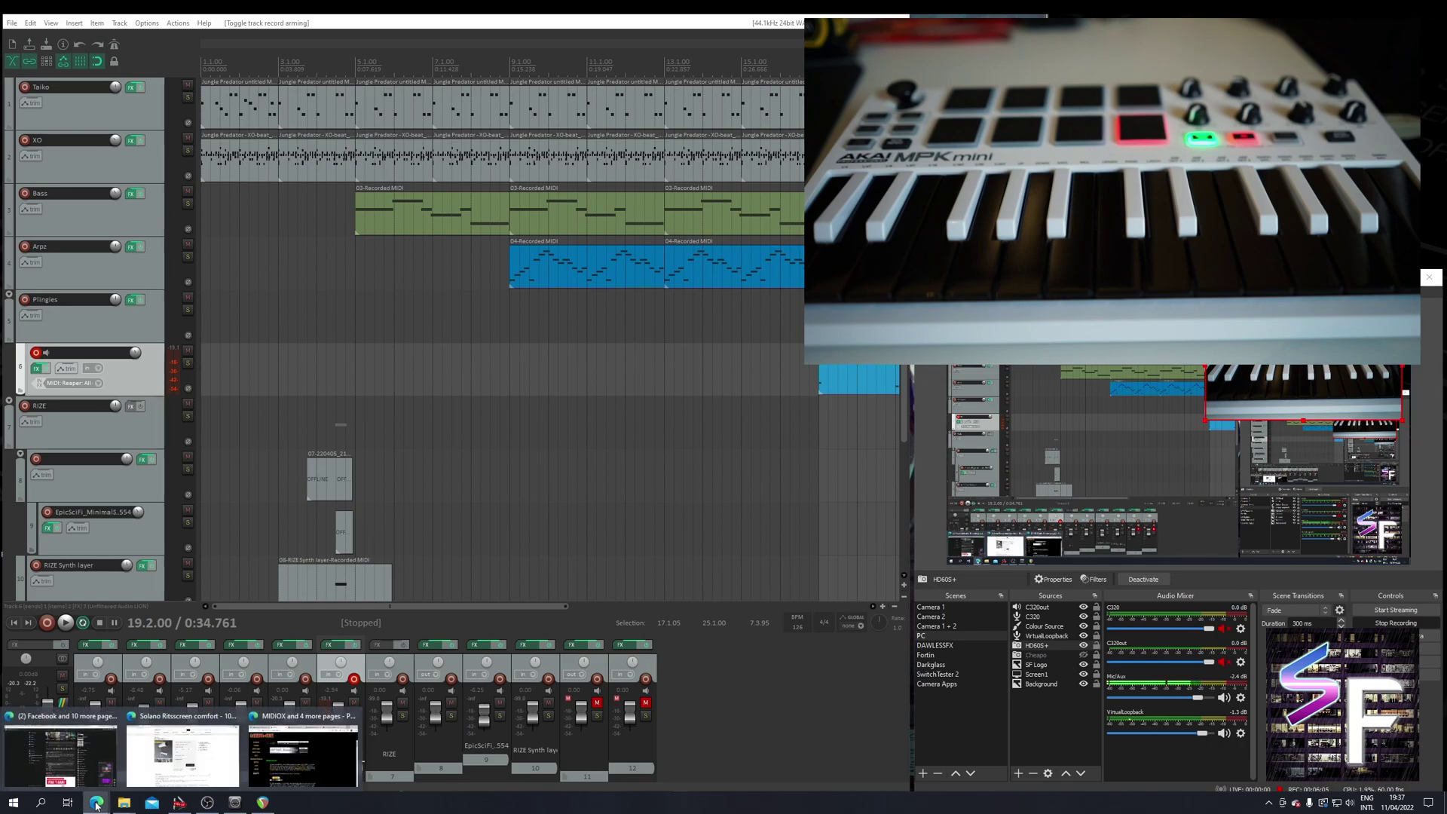
click(303, 754)
- Maximize Edge on the obs-midi forum page and follow Download to the 0.9.3-ALPHA-3.66 assets
click(554, 226)
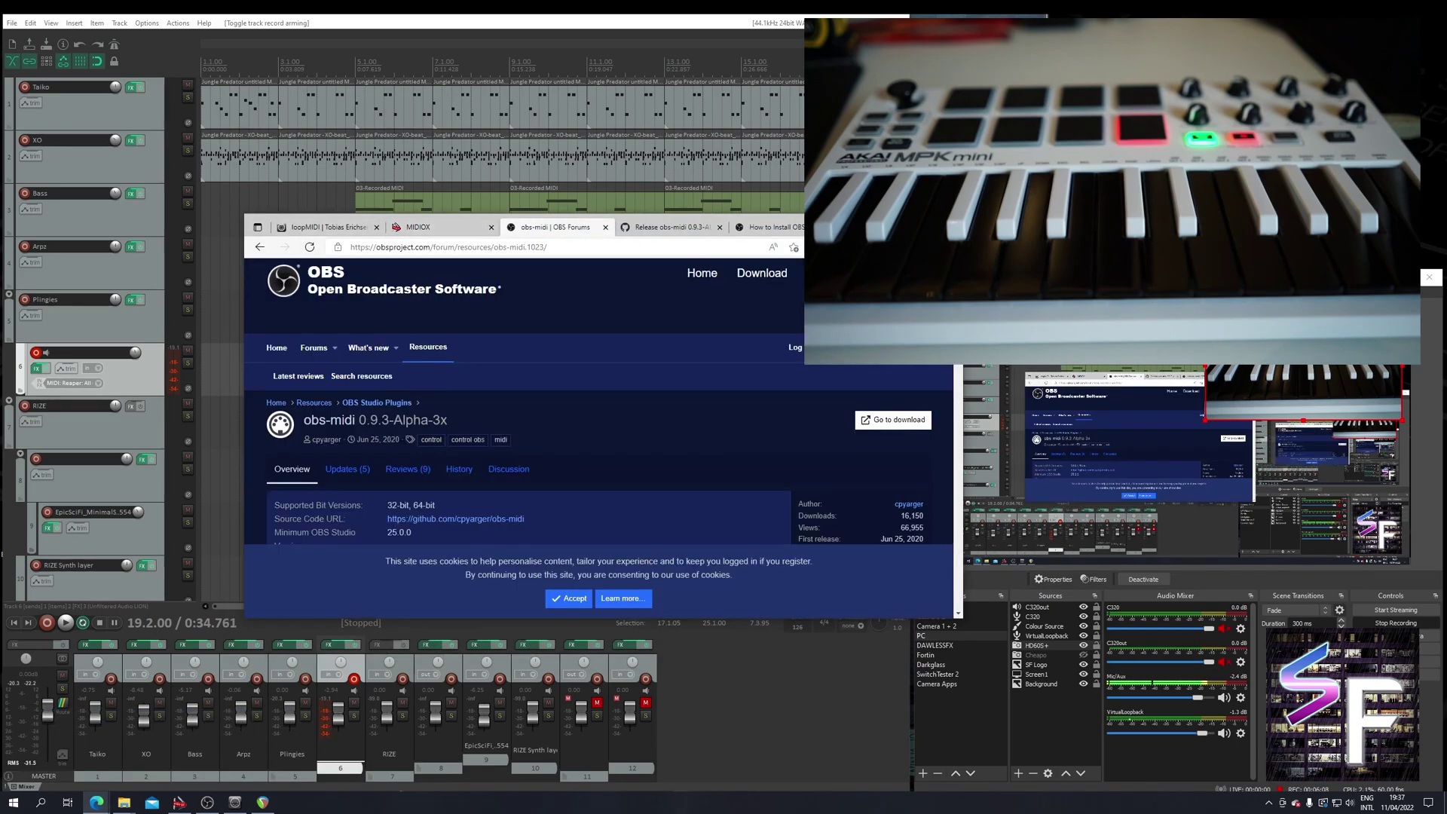
click(912, 224)
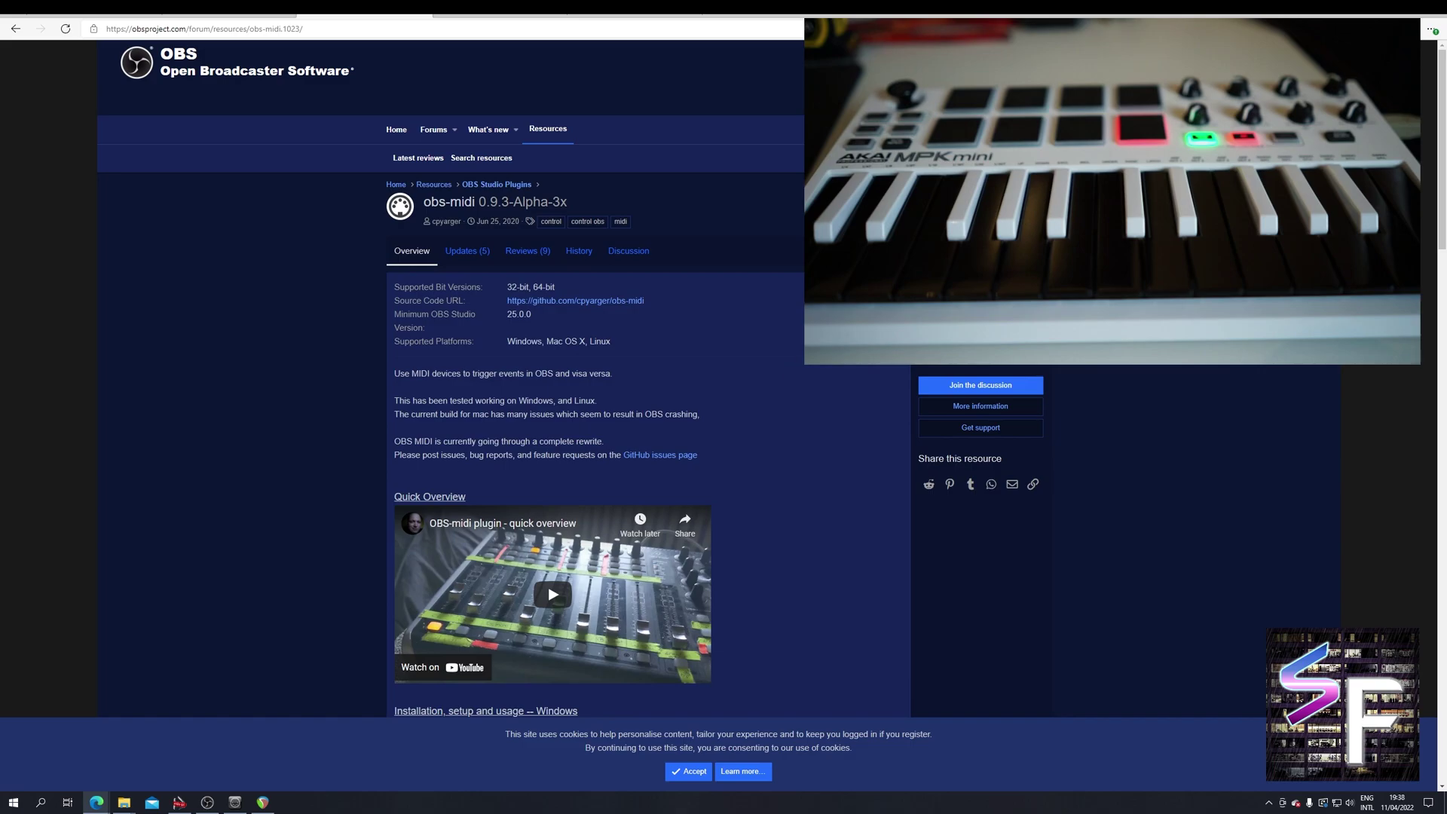
click(720, 253)
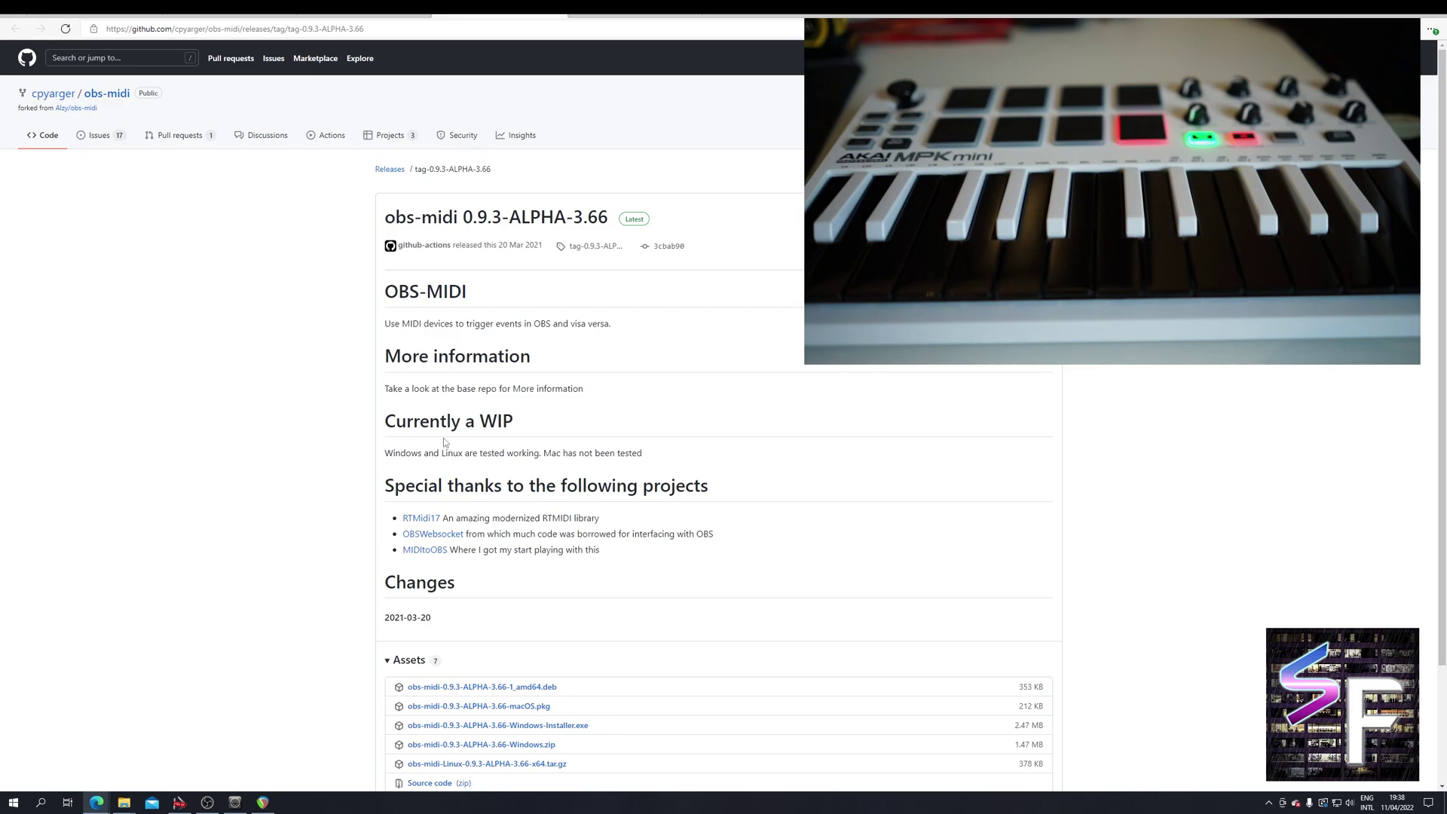
scroll(427, 456, down, 3)
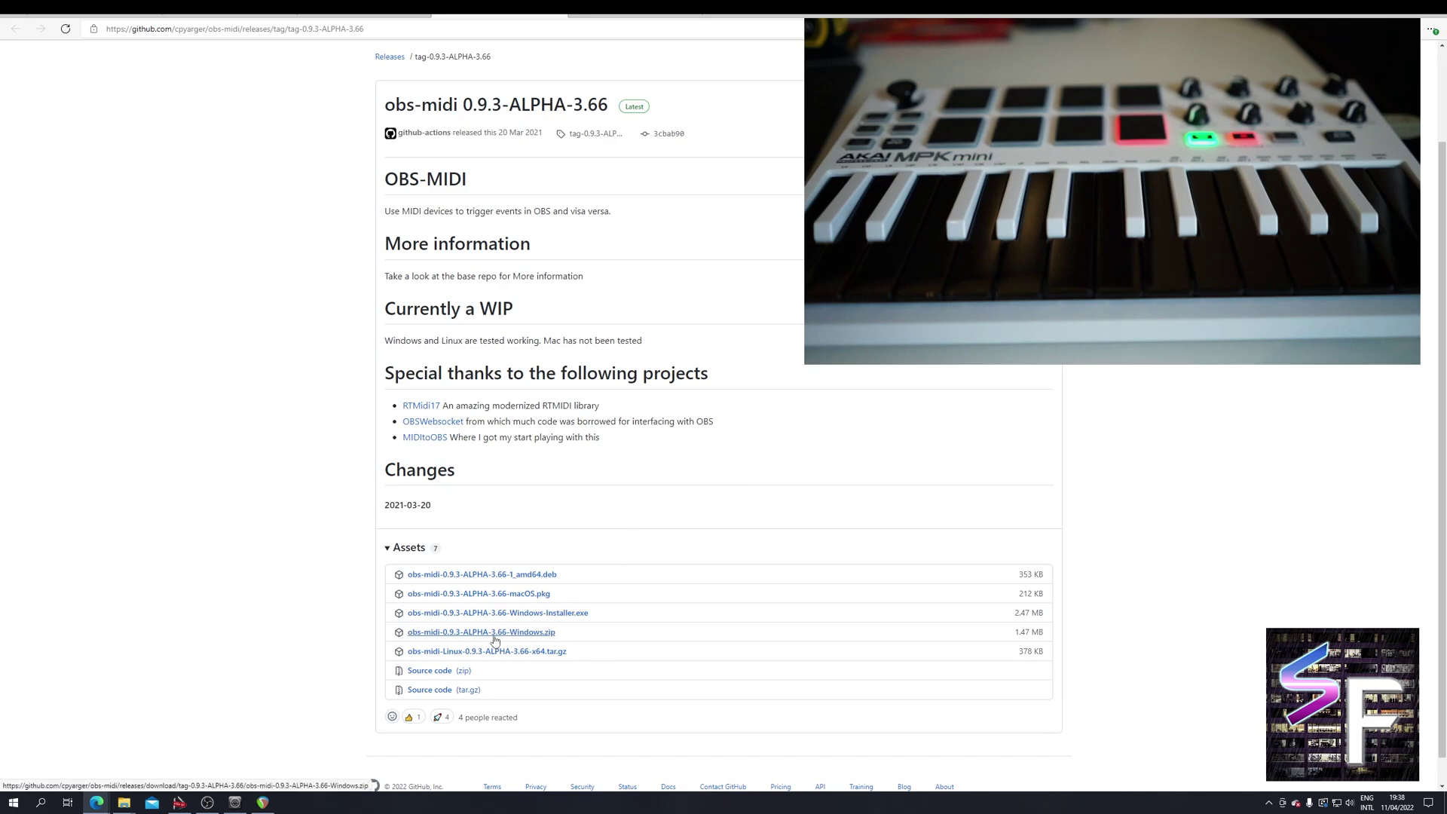
scroll(700, 274, up, 2)
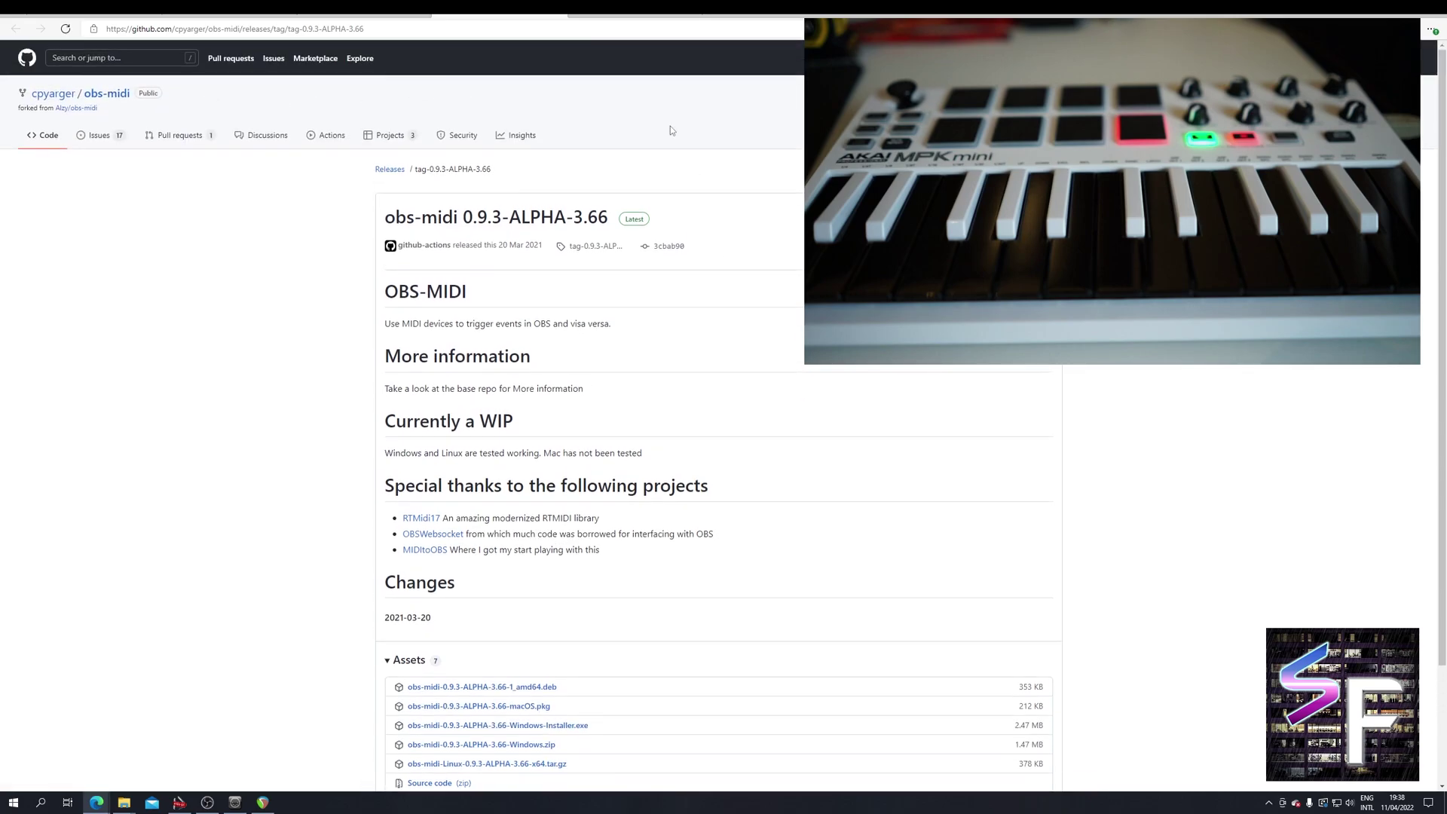
- Bring the obs-midi folder window forward and inspect its obs-plugins folder
mouse_move(124, 802)
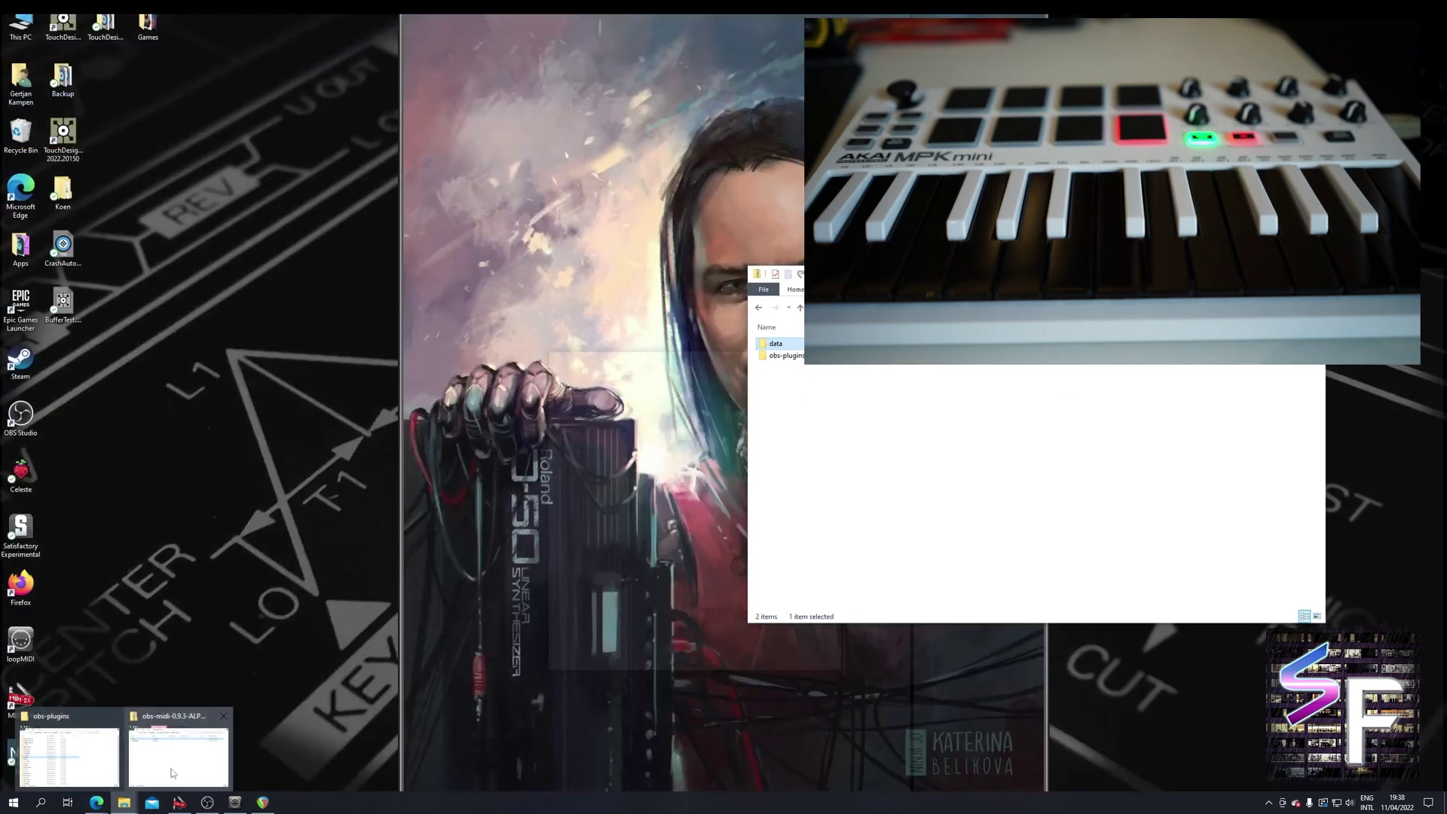
click(172, 773)
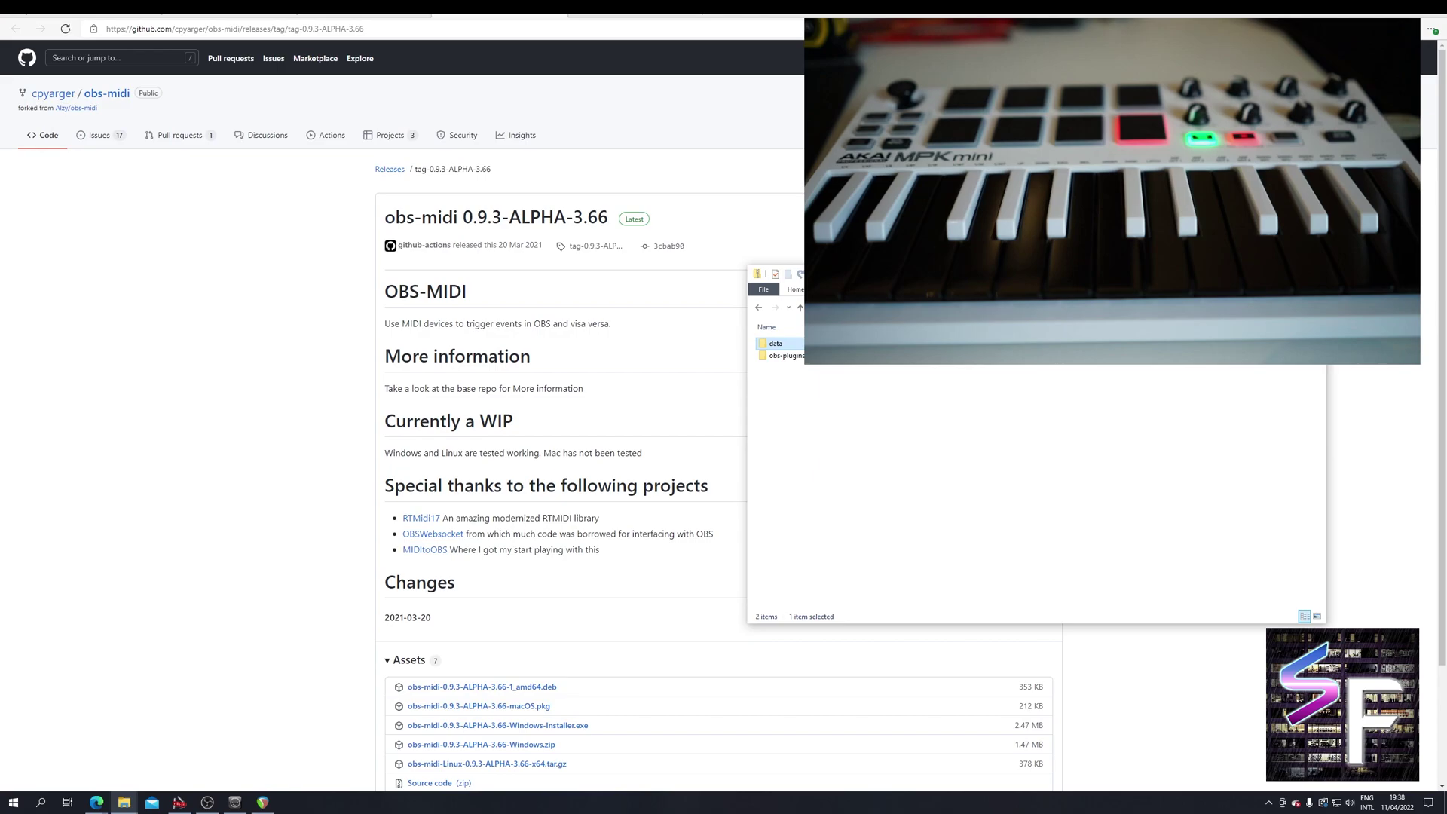
click(835, 427)
click(802, 357)
click(829, 375)
- Navigate up to the obs-studio installation folder, check its path, then close both windows
mouse_move(128, 802)
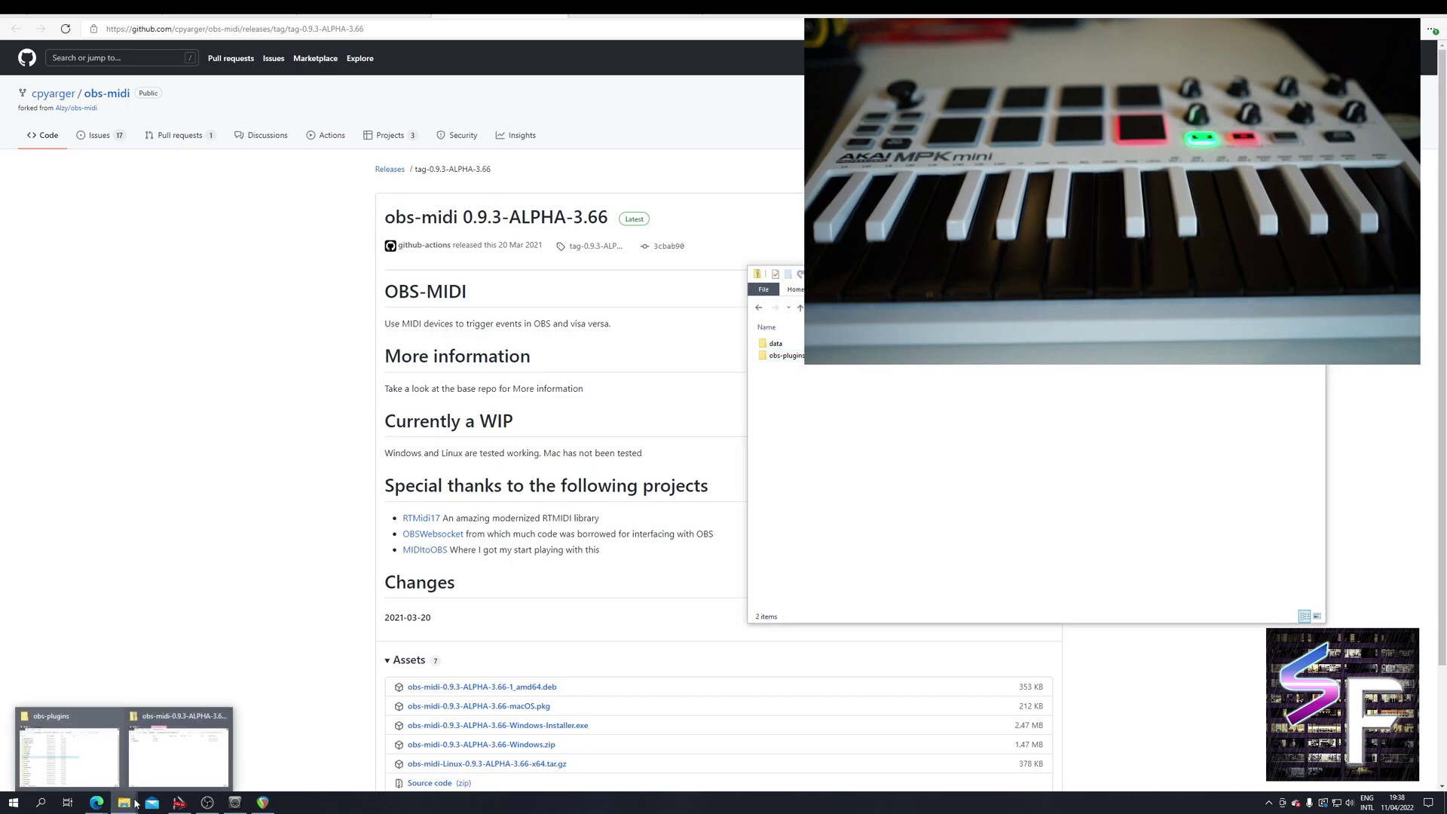
click(64, 747)
drag(822, 440, 351, 288)
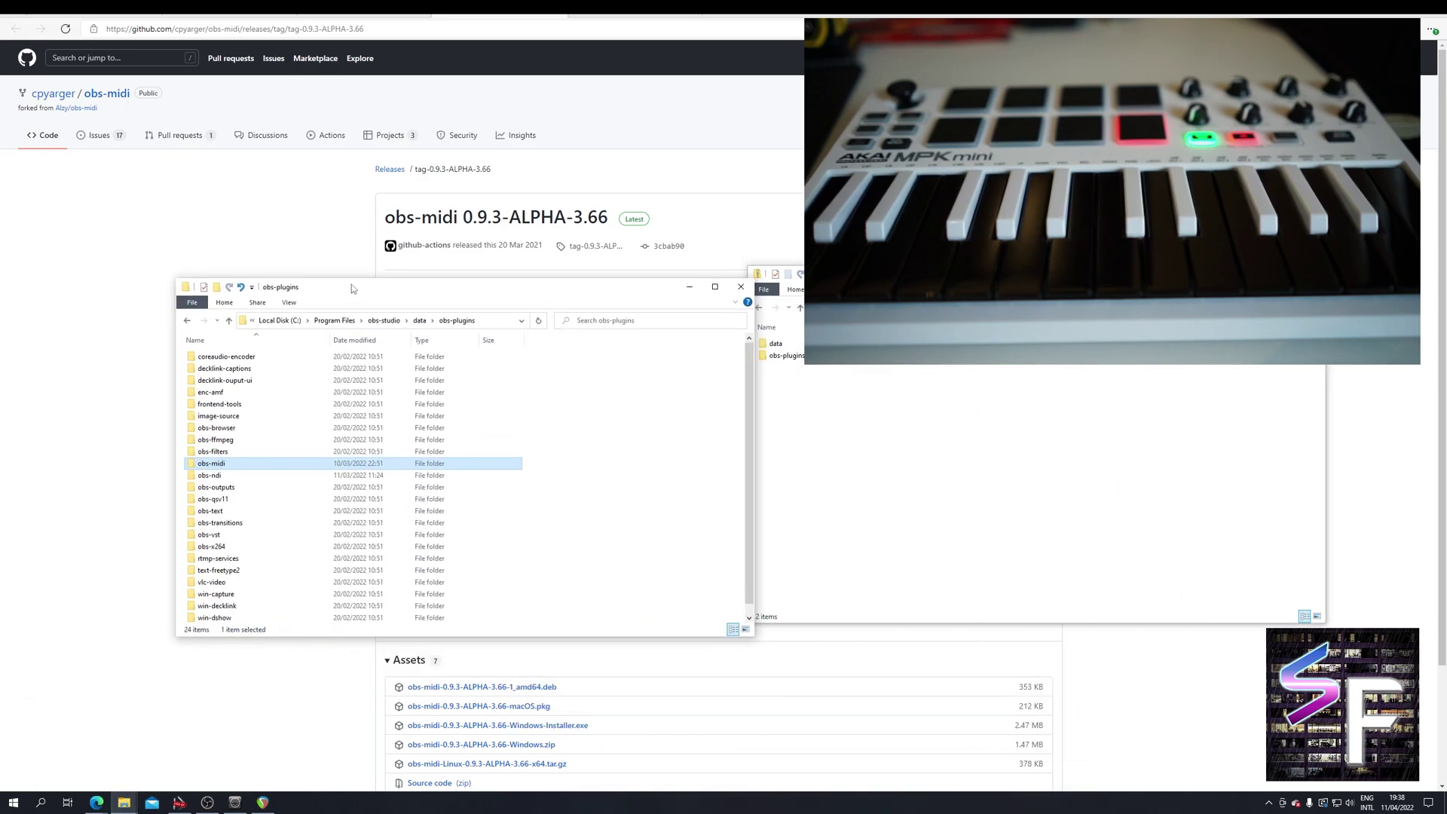
click(422, 322)
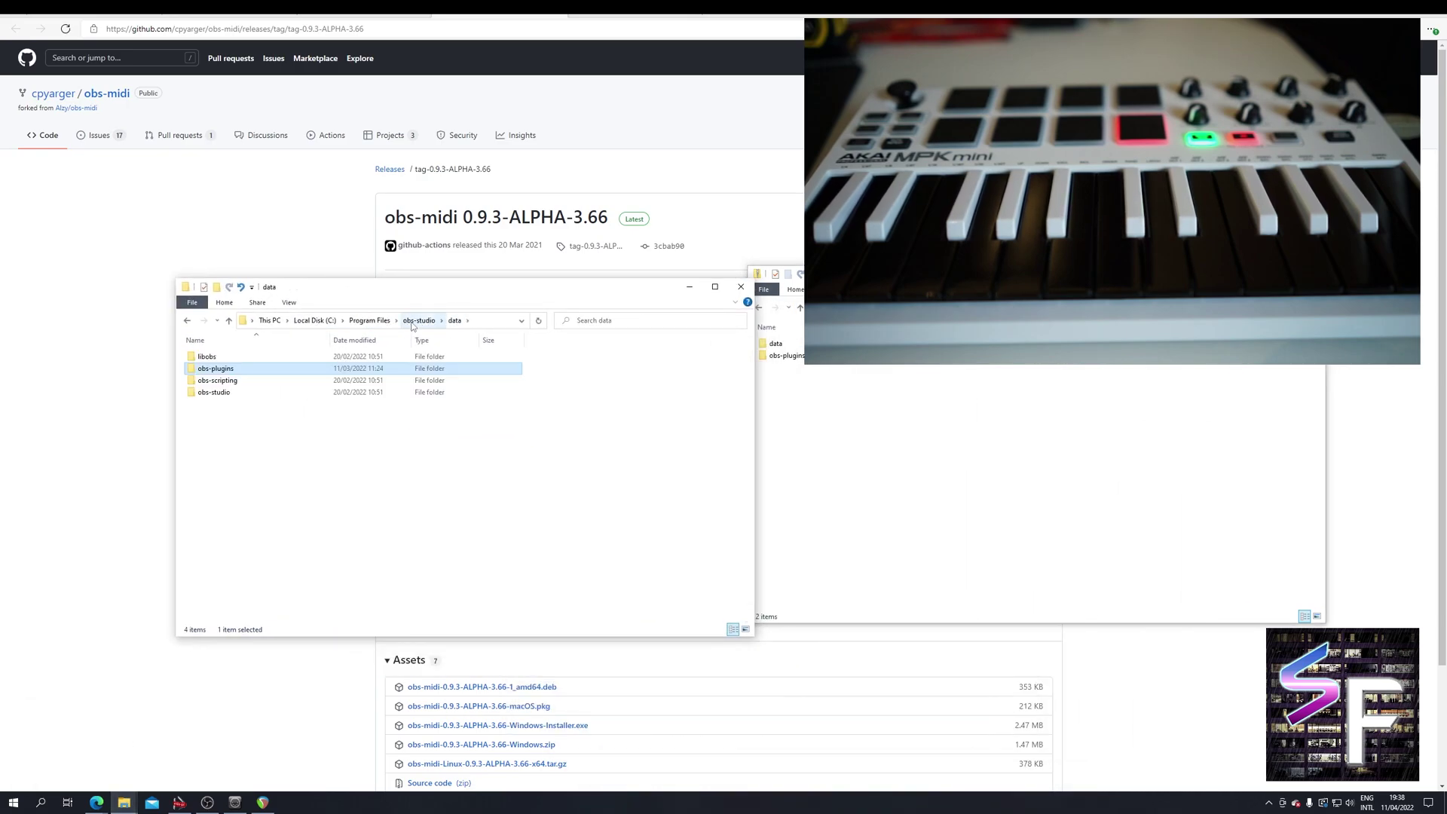
click(418, 321)
click(349, 526)
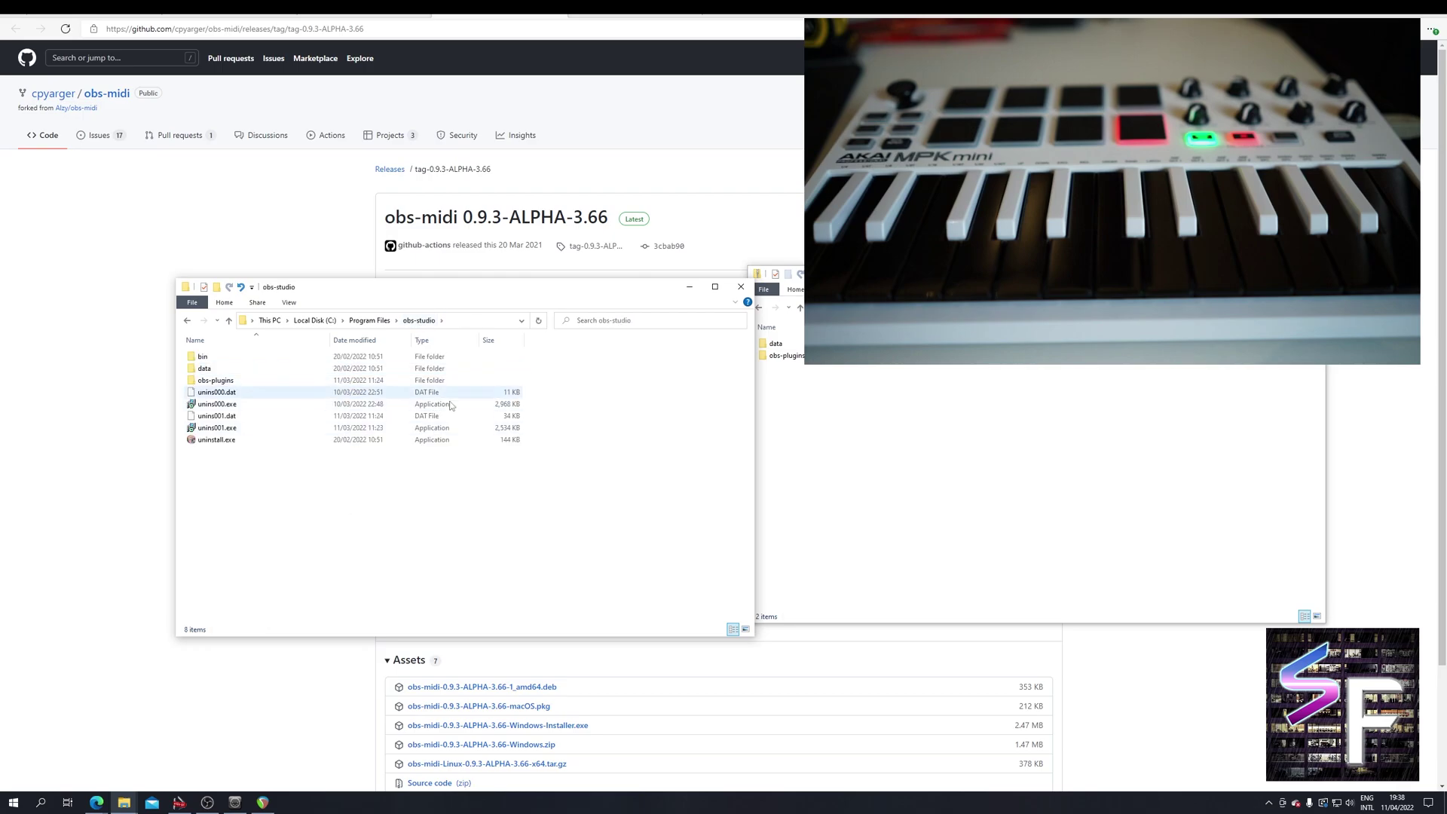
click(478, 324)
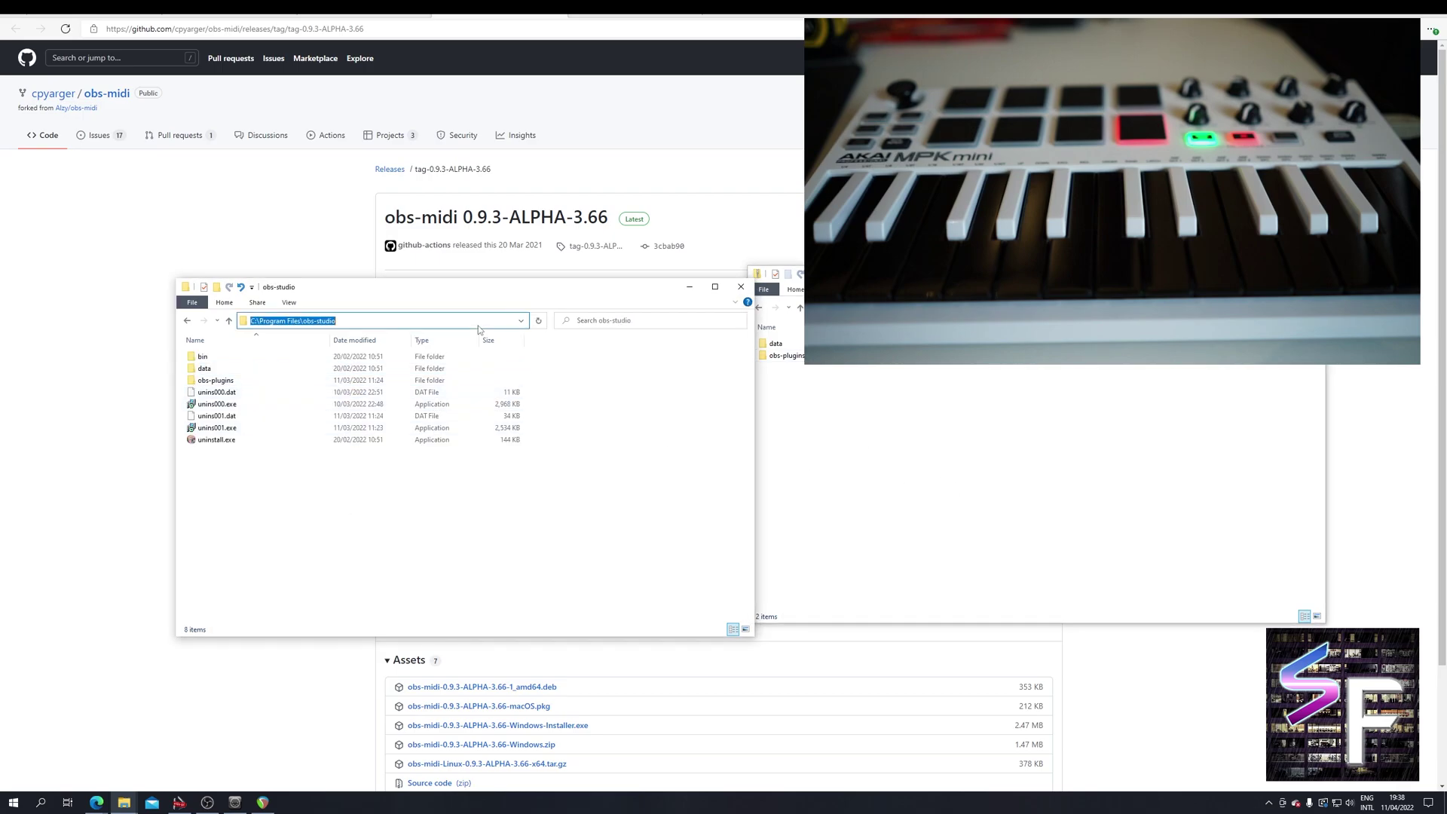
click(465, 552)
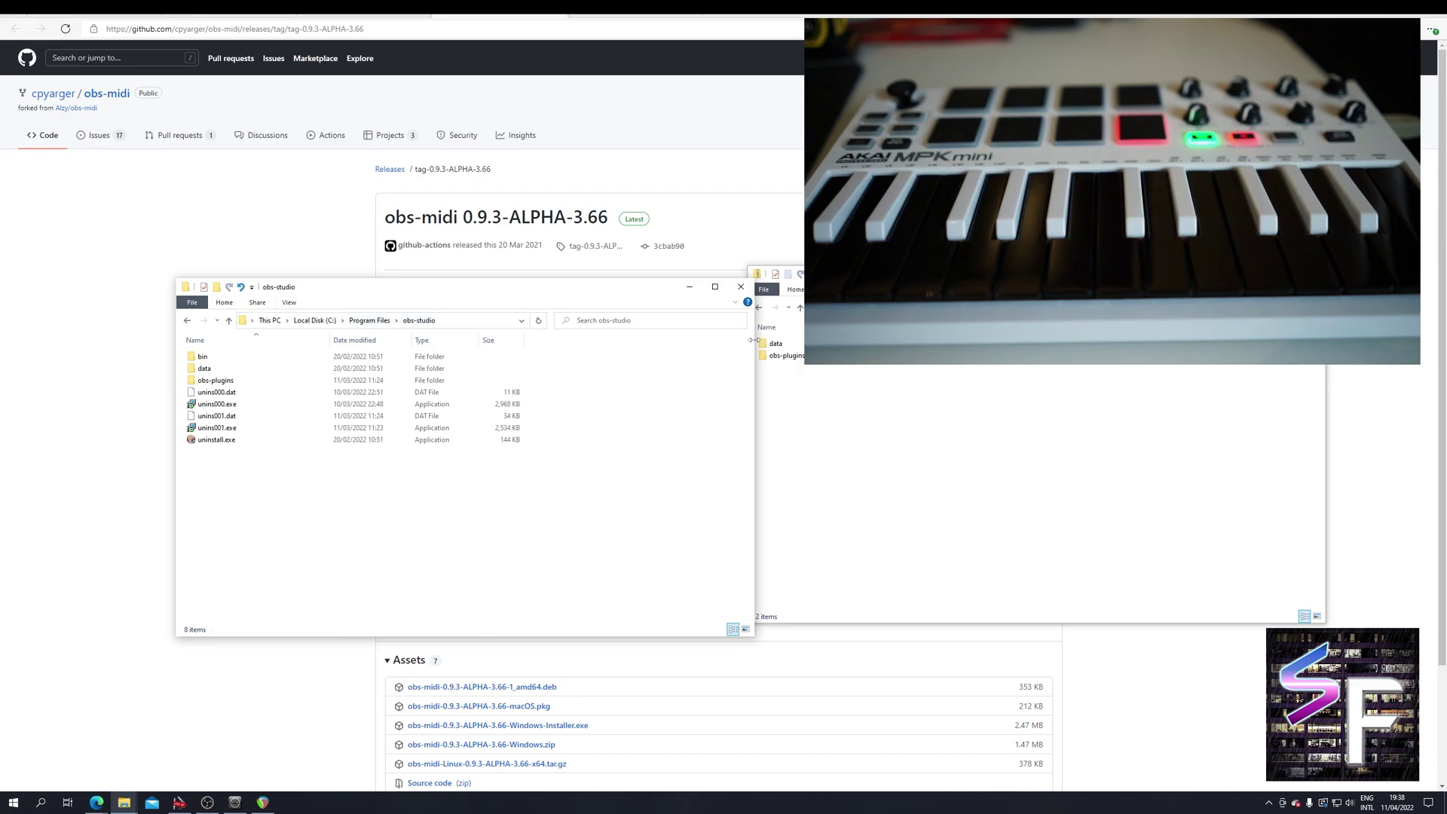
click(741, 288)
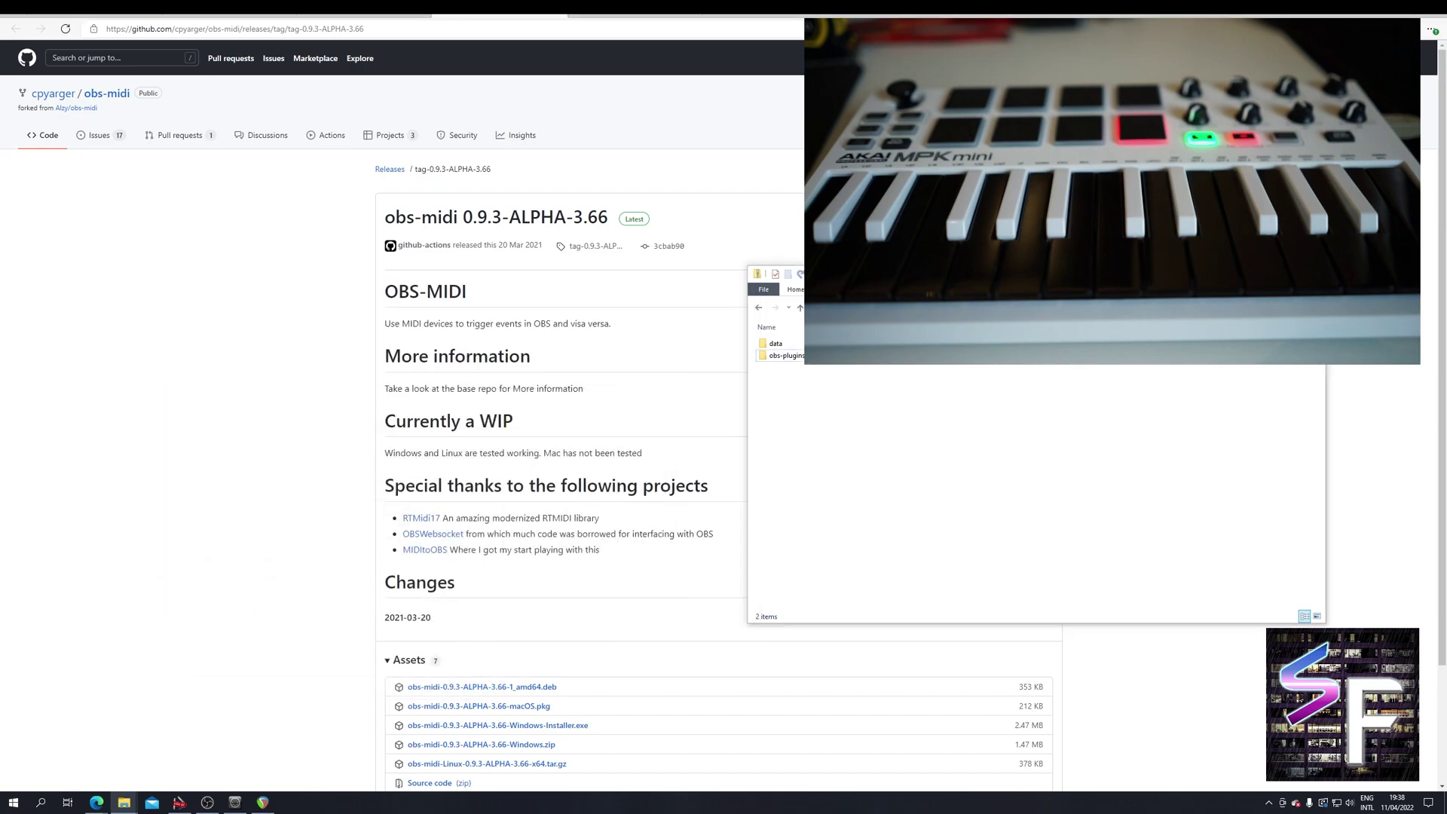
click(1310, 274)
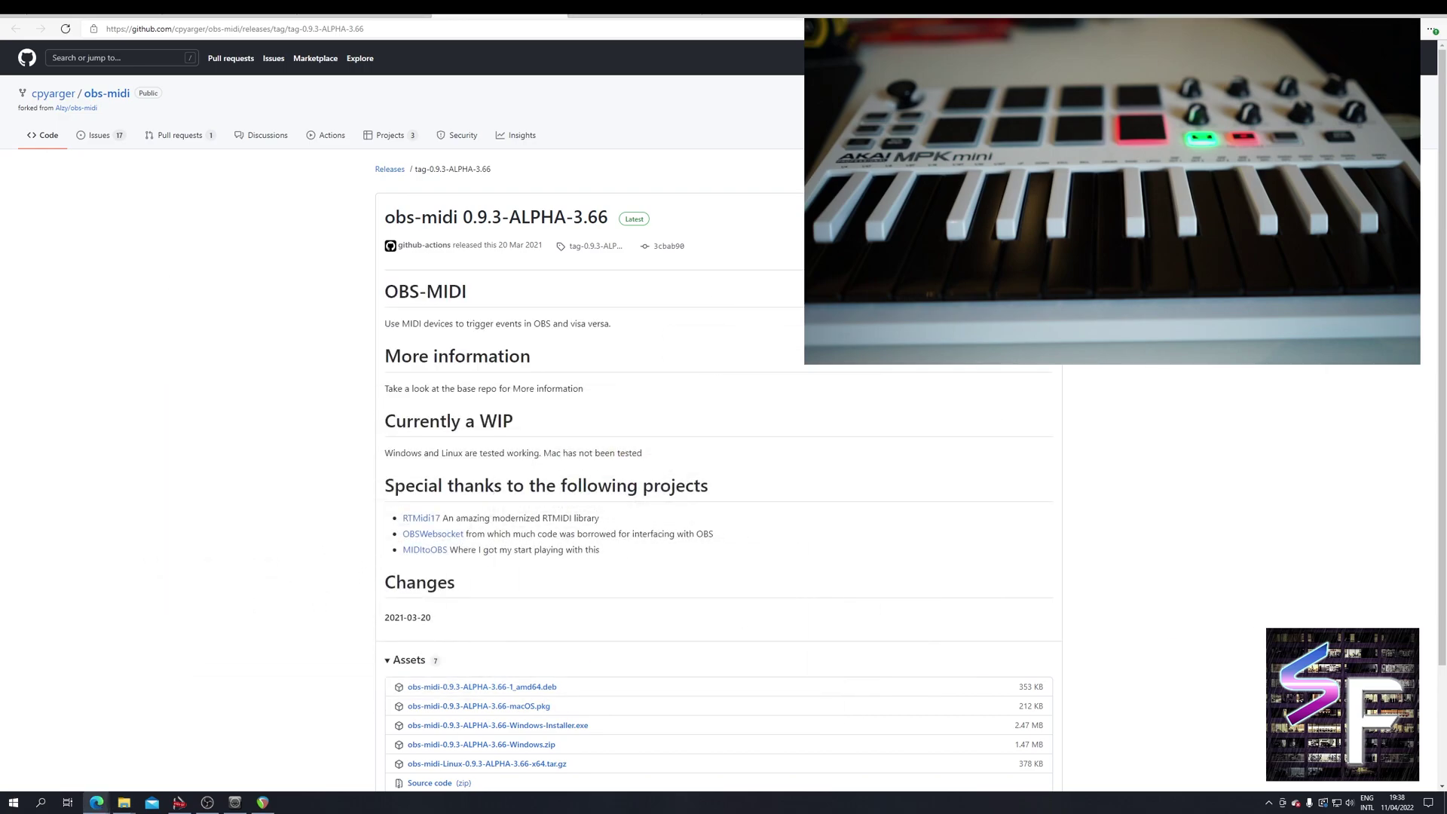
- Open OBS MIDI Settings and move the dialog up-left
click(641, 16)
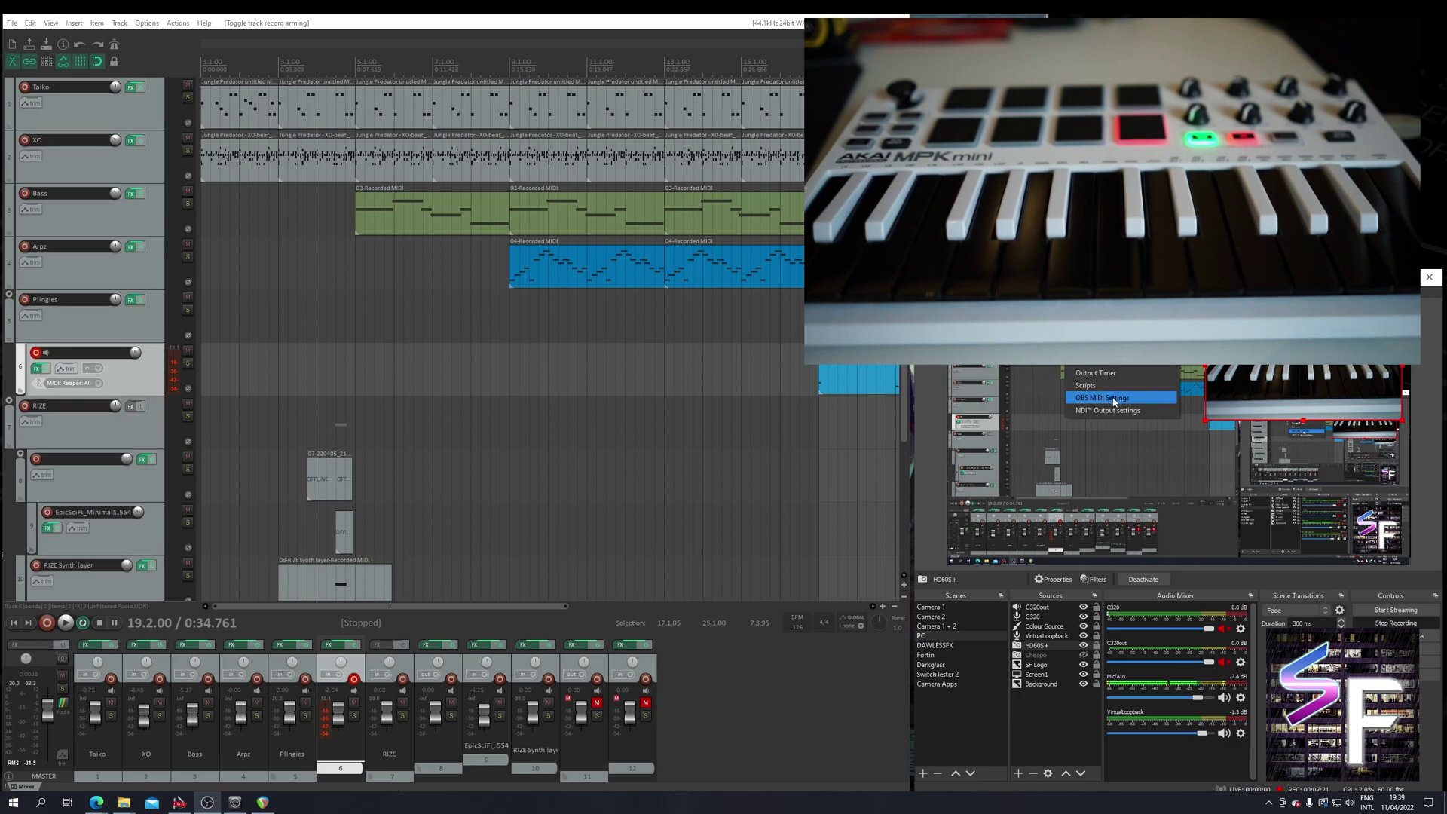
click(1115, 398)
drag(1055, 305, 543, 185)
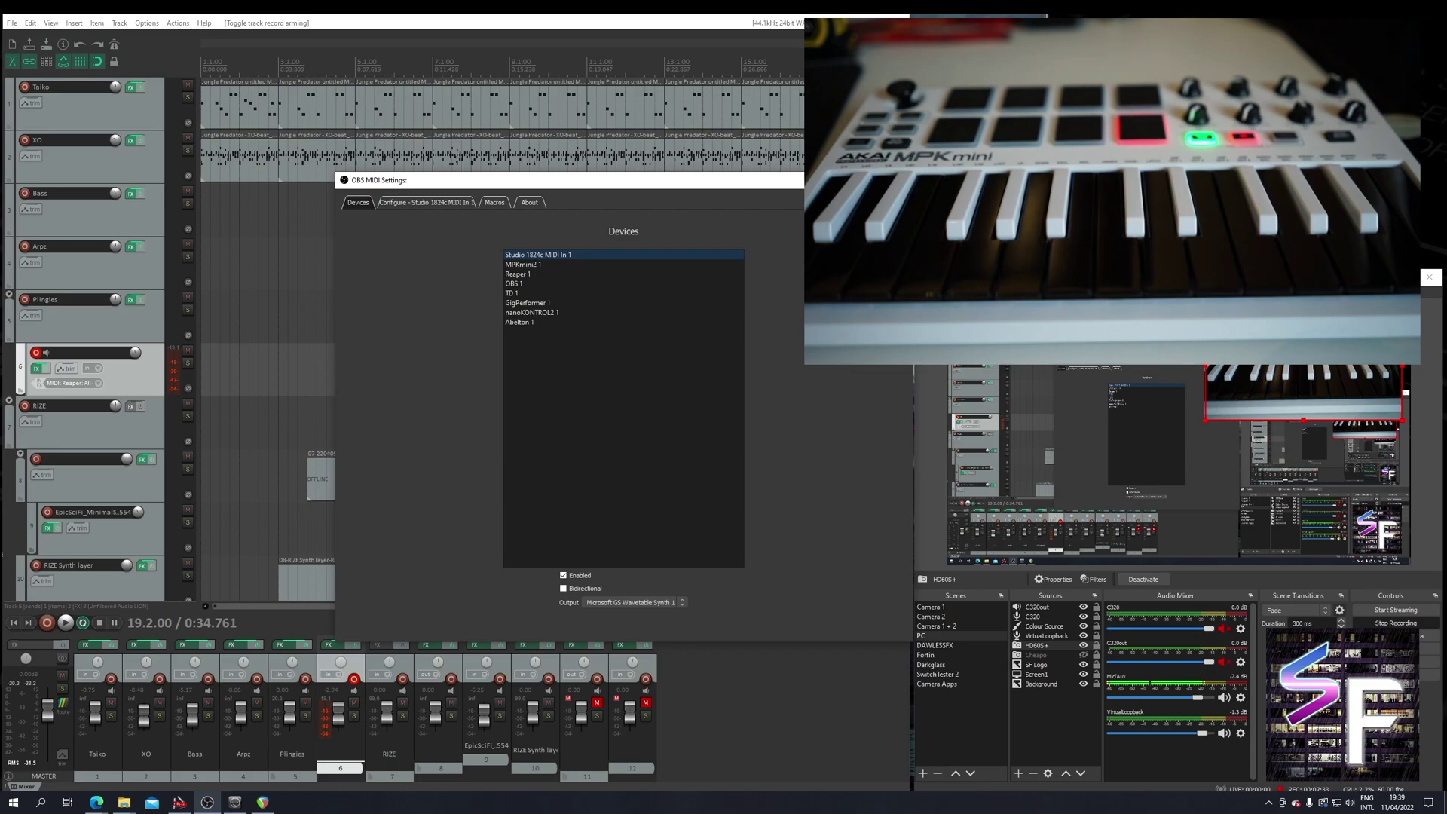
- Browse GigPerformer 1, nanoKONTROL2 1, Abelton 1, Reaper 1 and MPKmini2 1, then select OBS 1
click(529, 283)
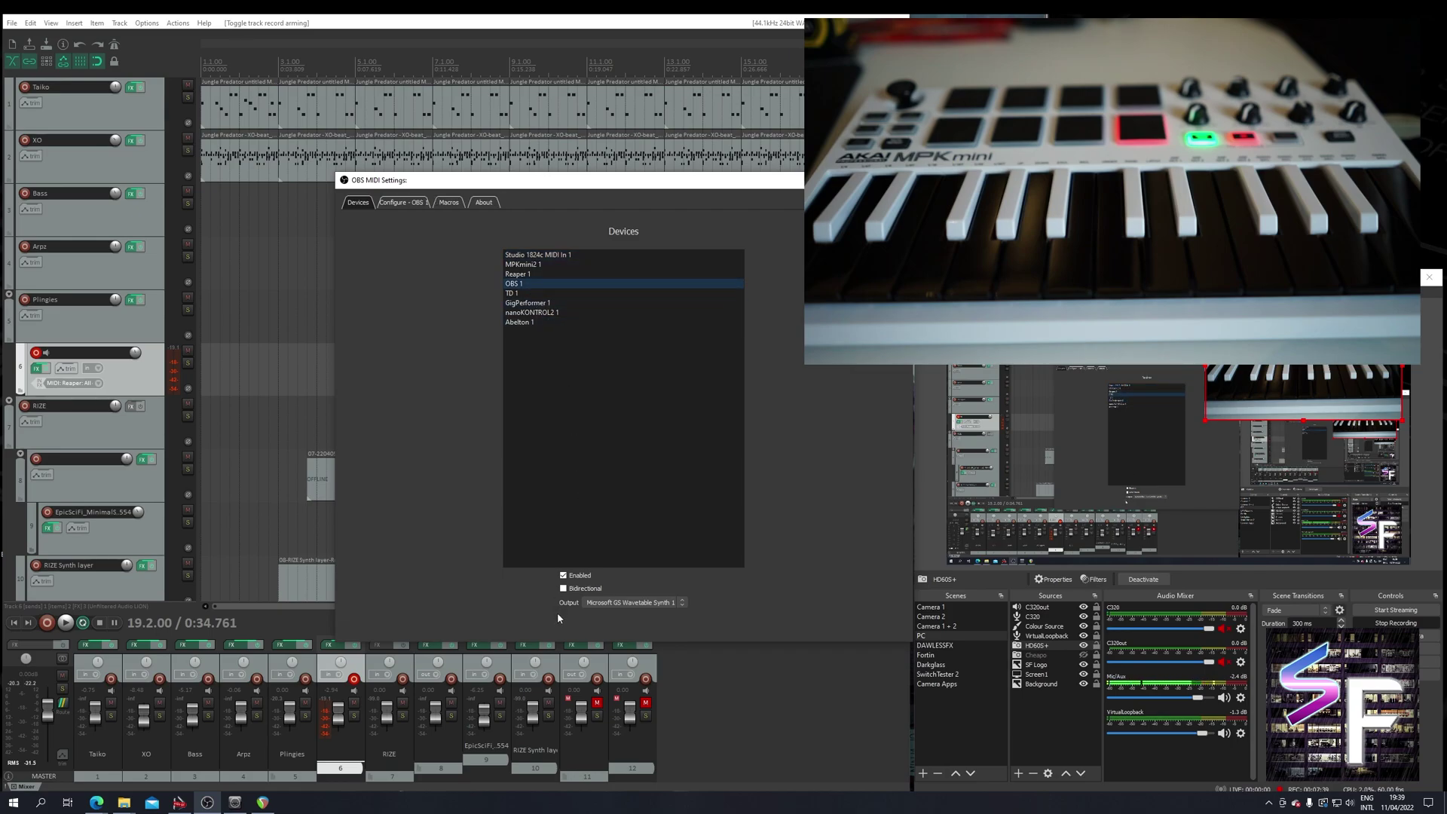
click(536, 294)
click(538, 302)
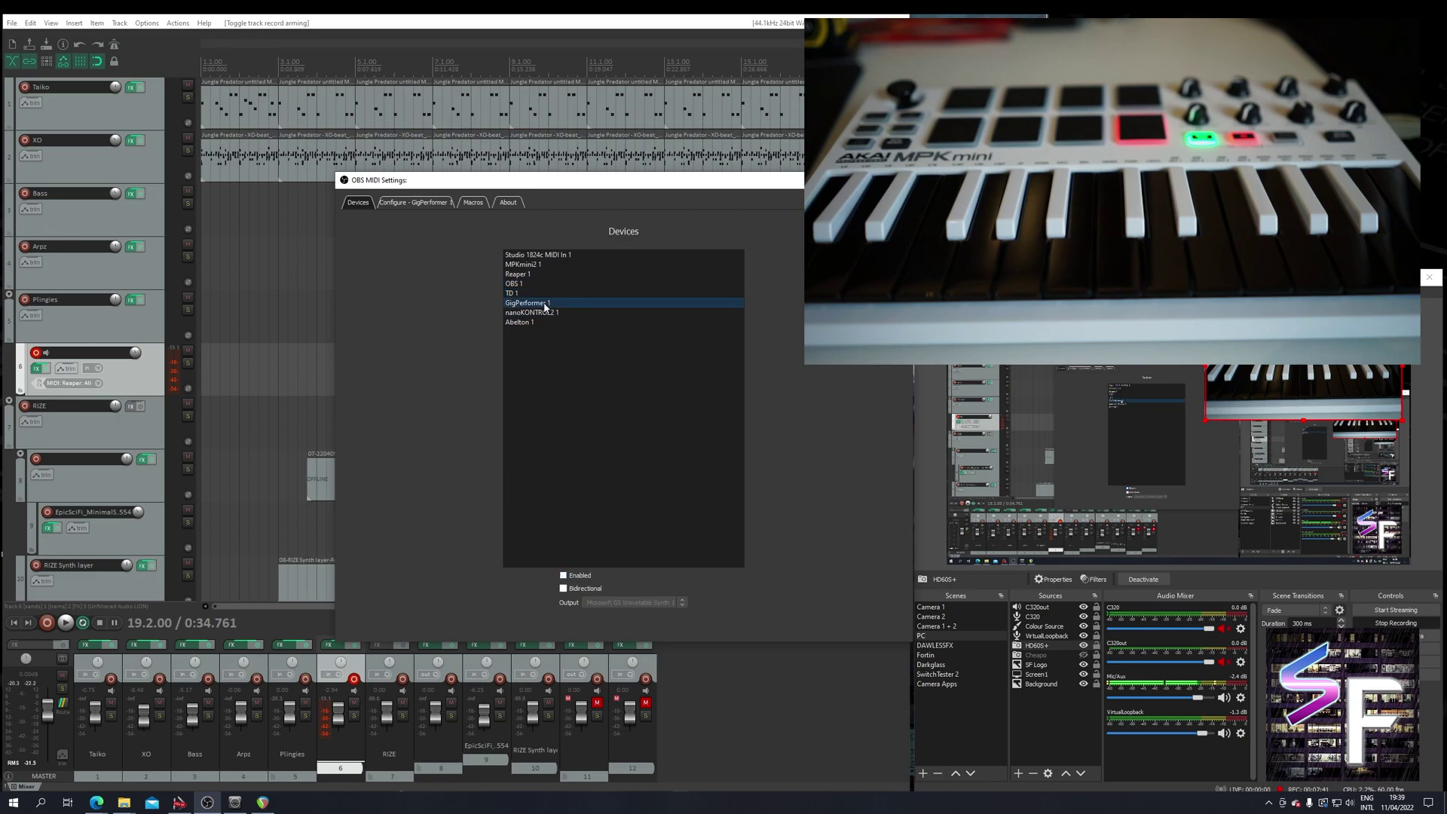
click(548, 312)
click(549, 322)
click(540, 275)
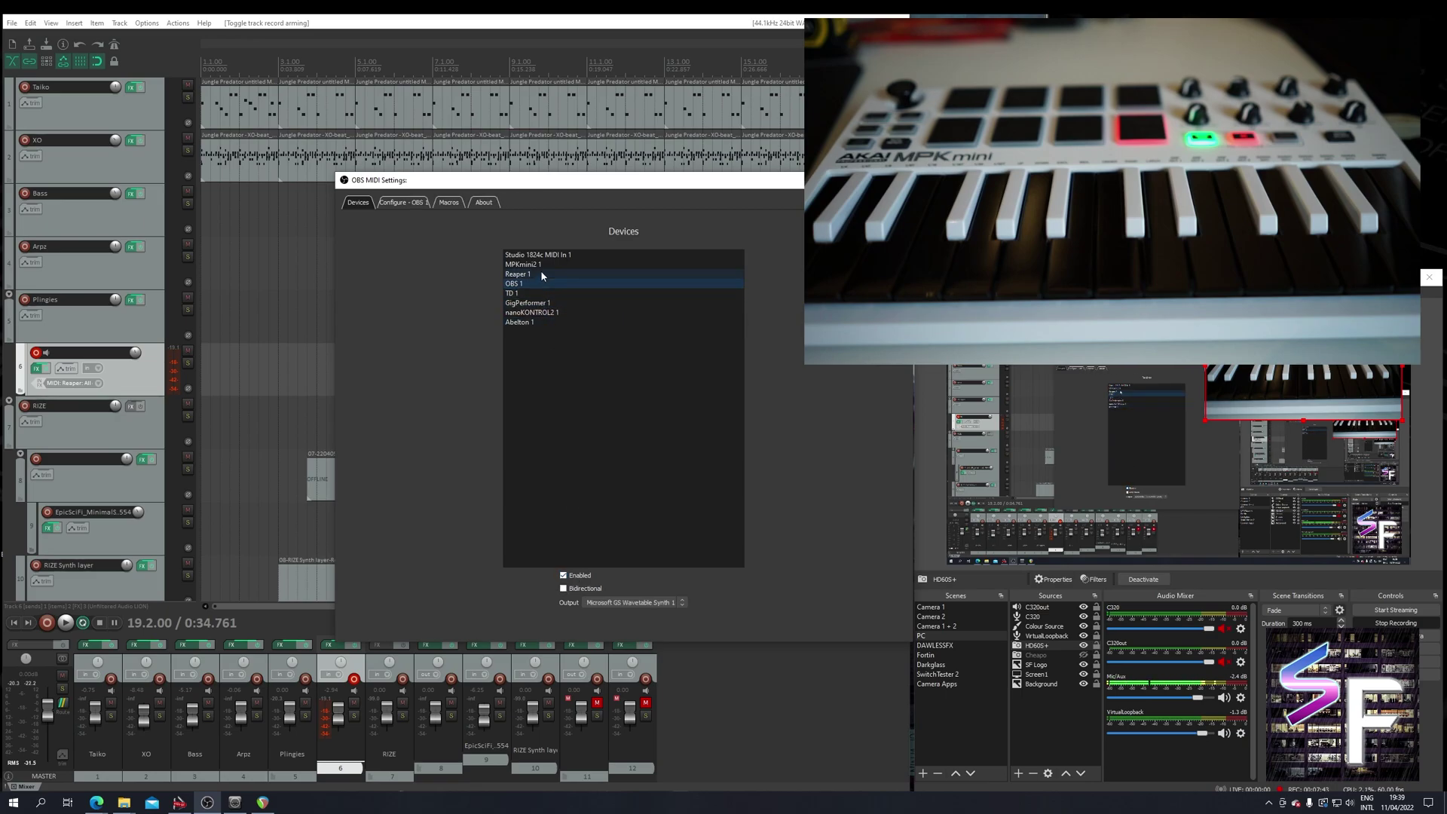
click(543, 265)
click(539, 285)
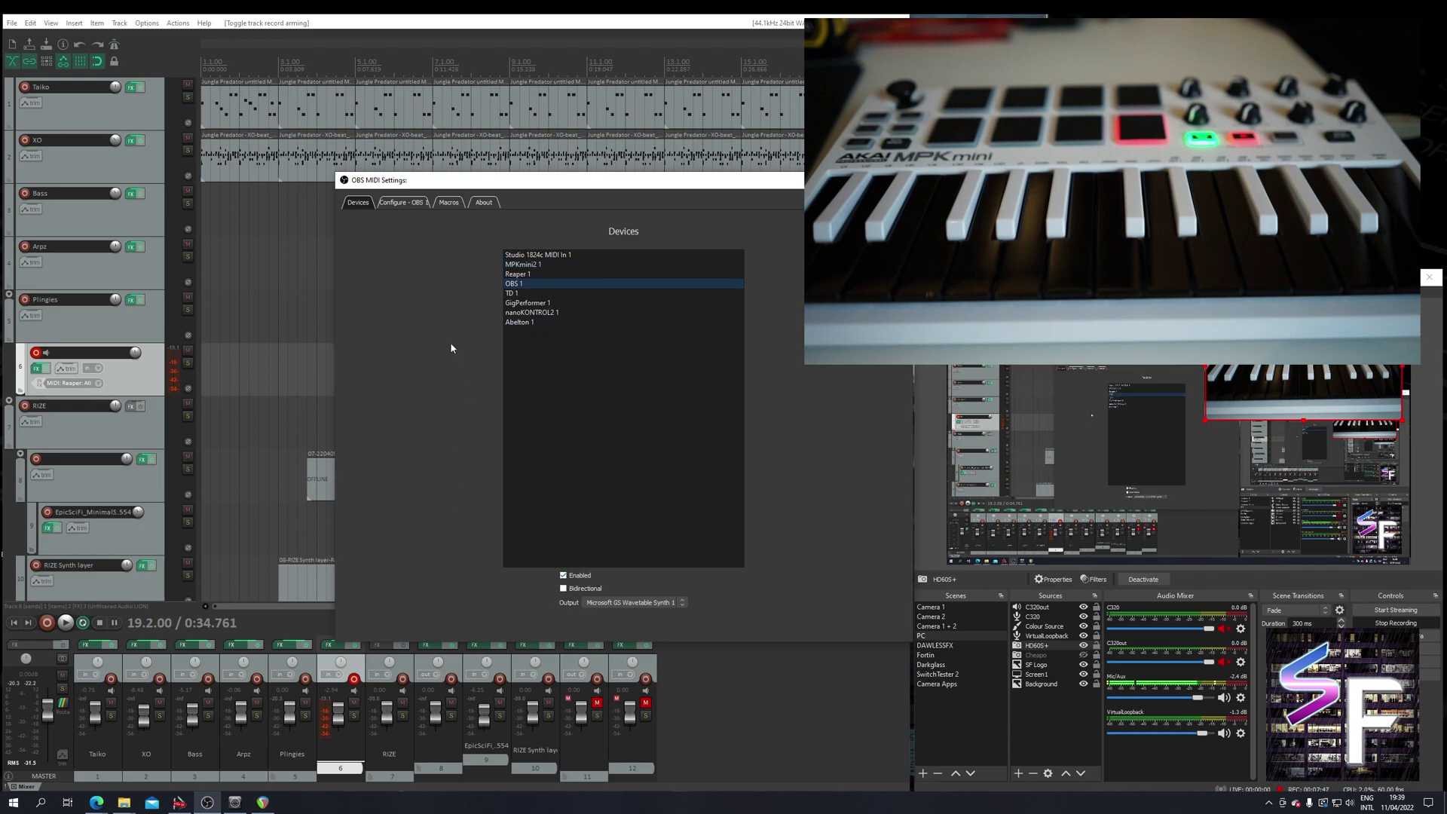
- On the OBS 1 configuration, map a pad press (CC 3) to a transition to Camera 1
click(408, 203)
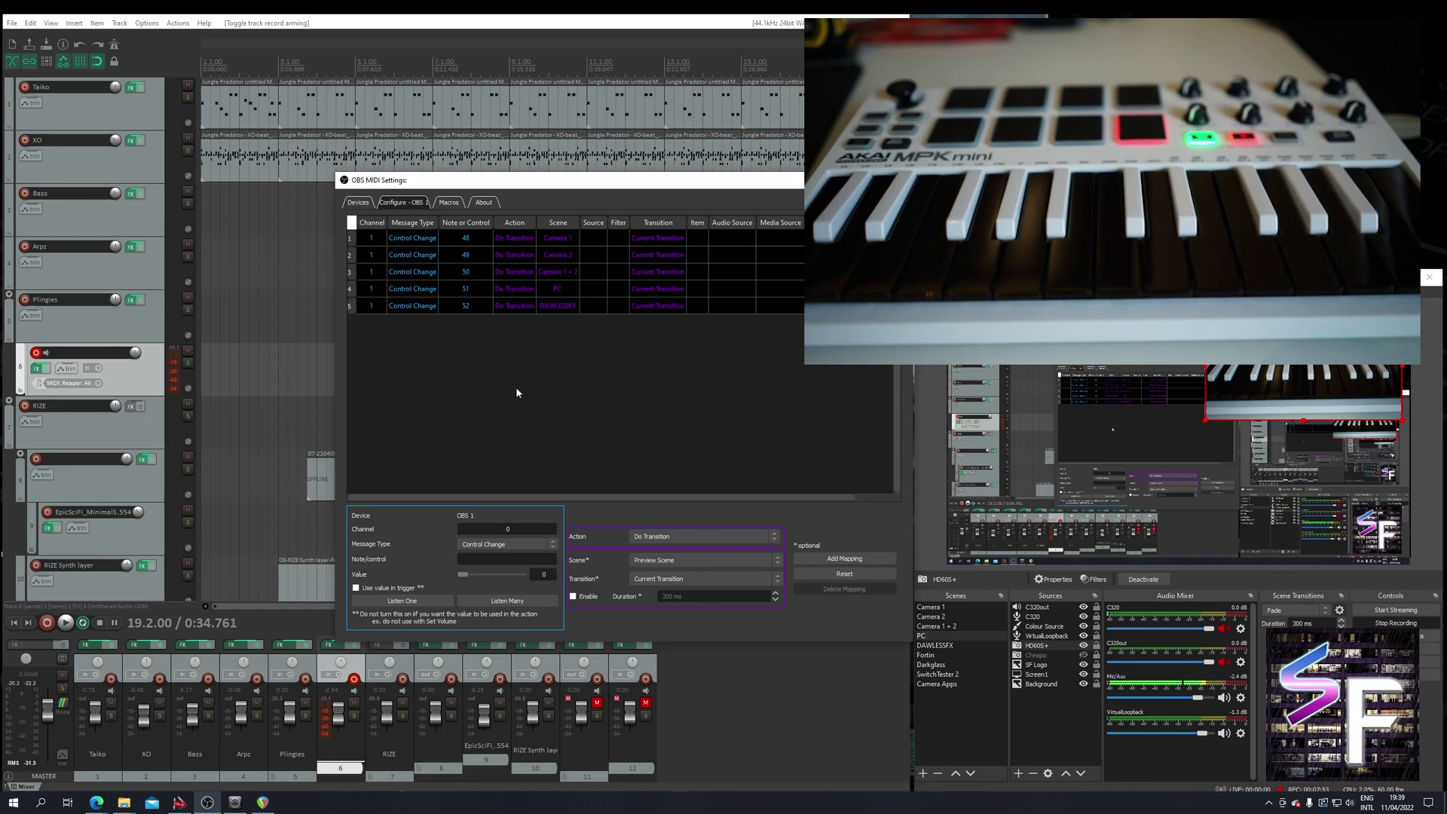
click(405, 603)
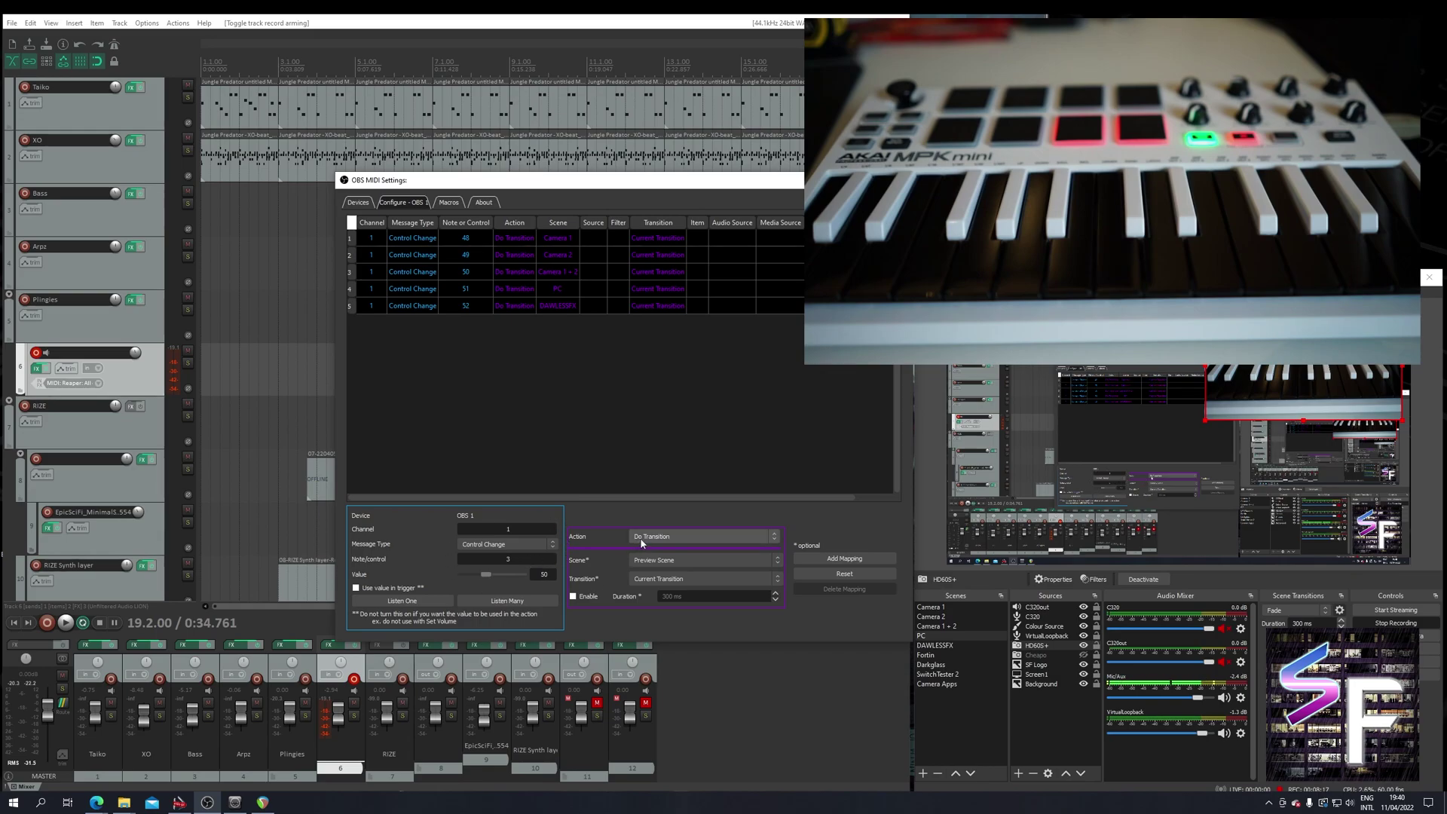
click(688, 559)
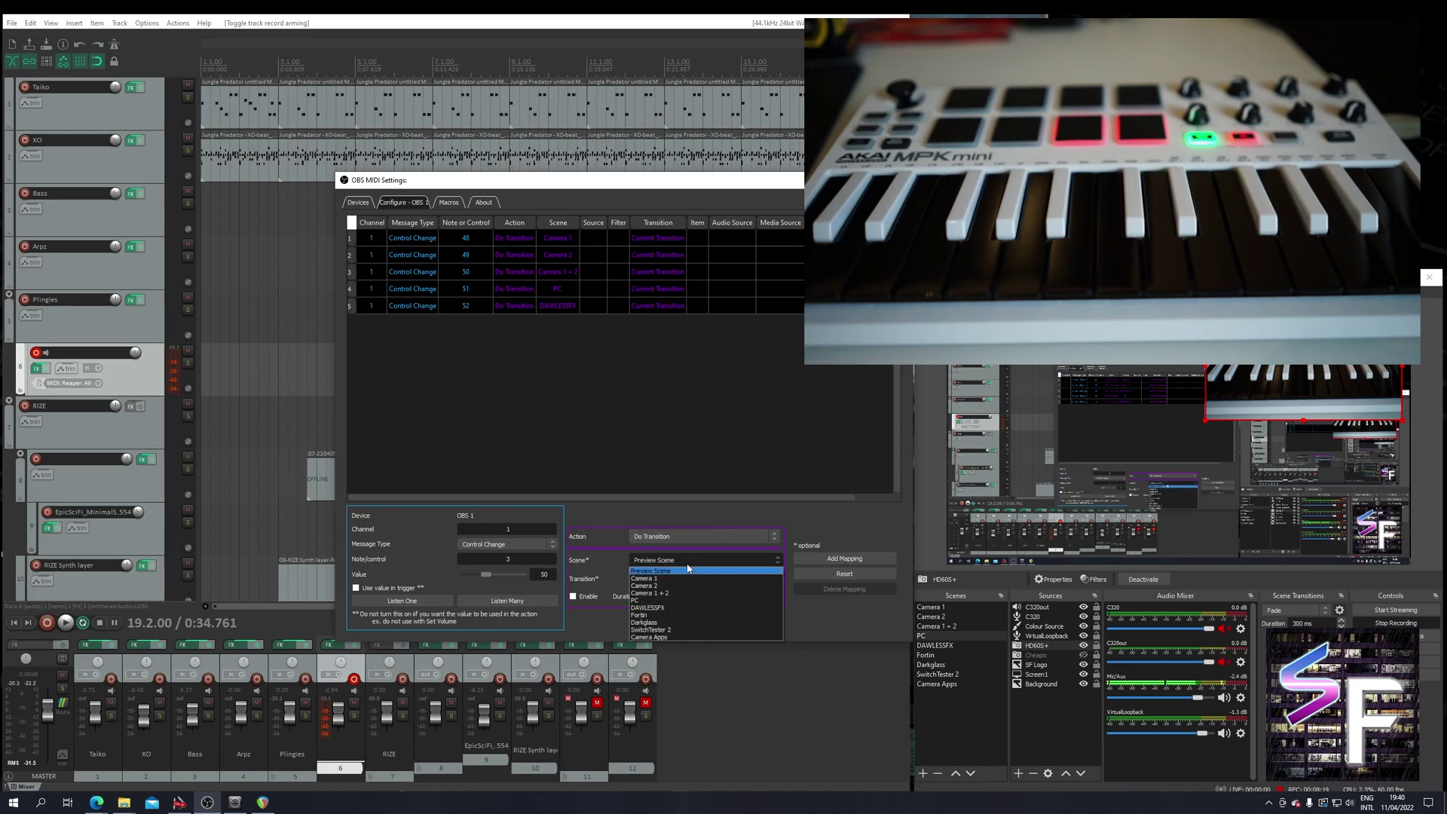
click(688, 570)
click(686, 559)
click(682, 578)
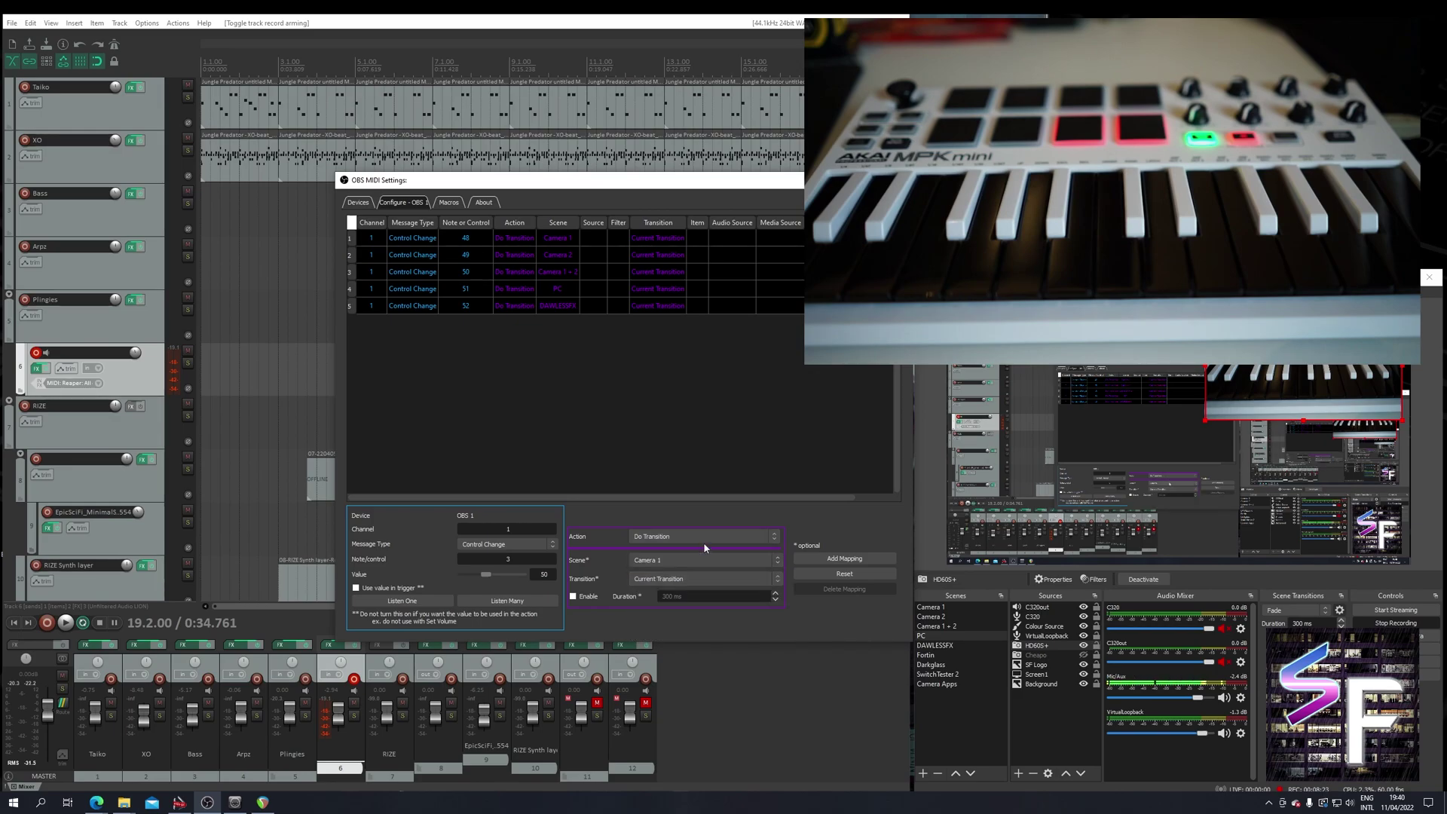
click(843, 566)
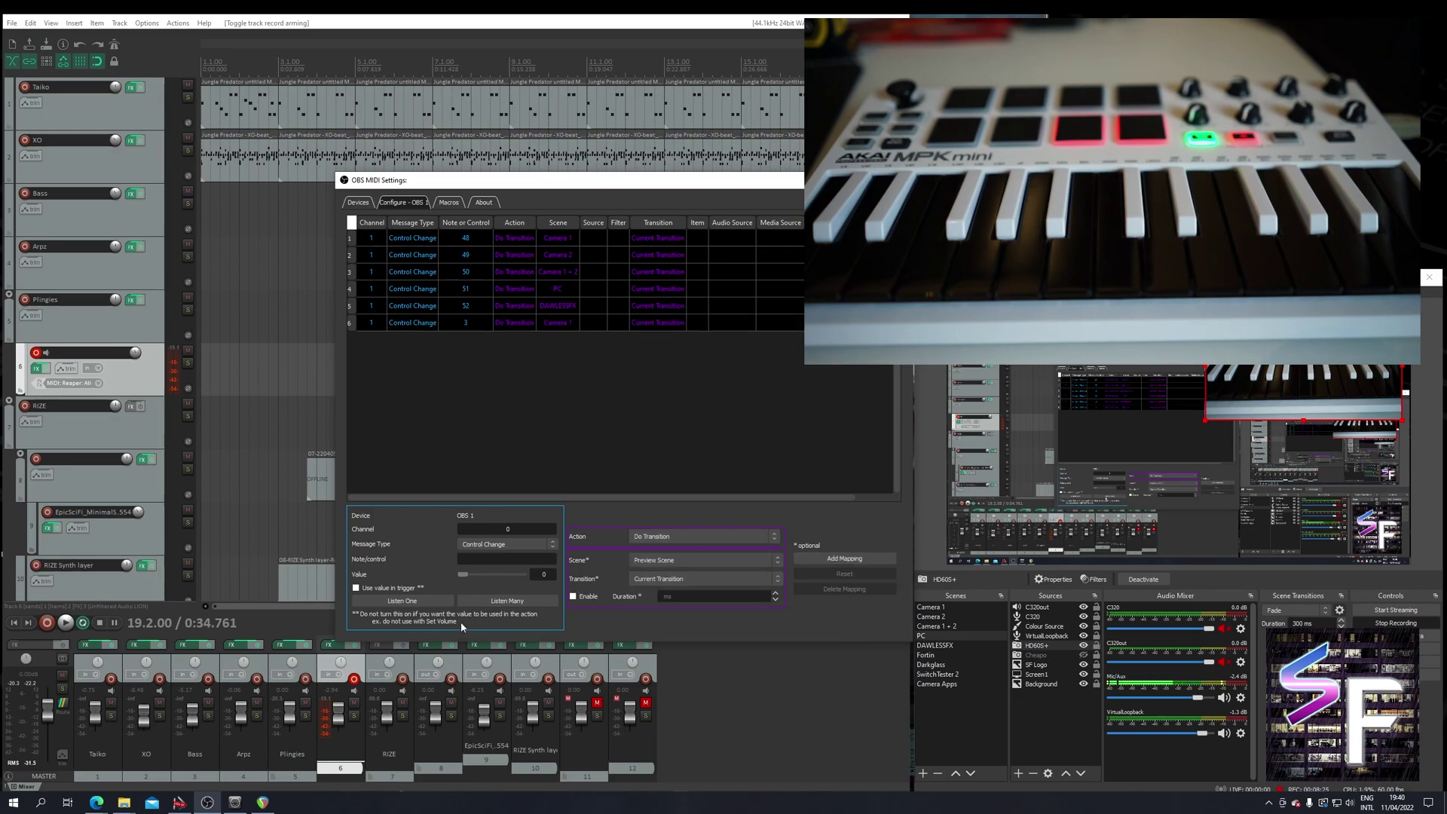
- Map the next pad press (CC 4) to a transition to the PC scene, then close settings
click(389, 602)
click(680, 562)
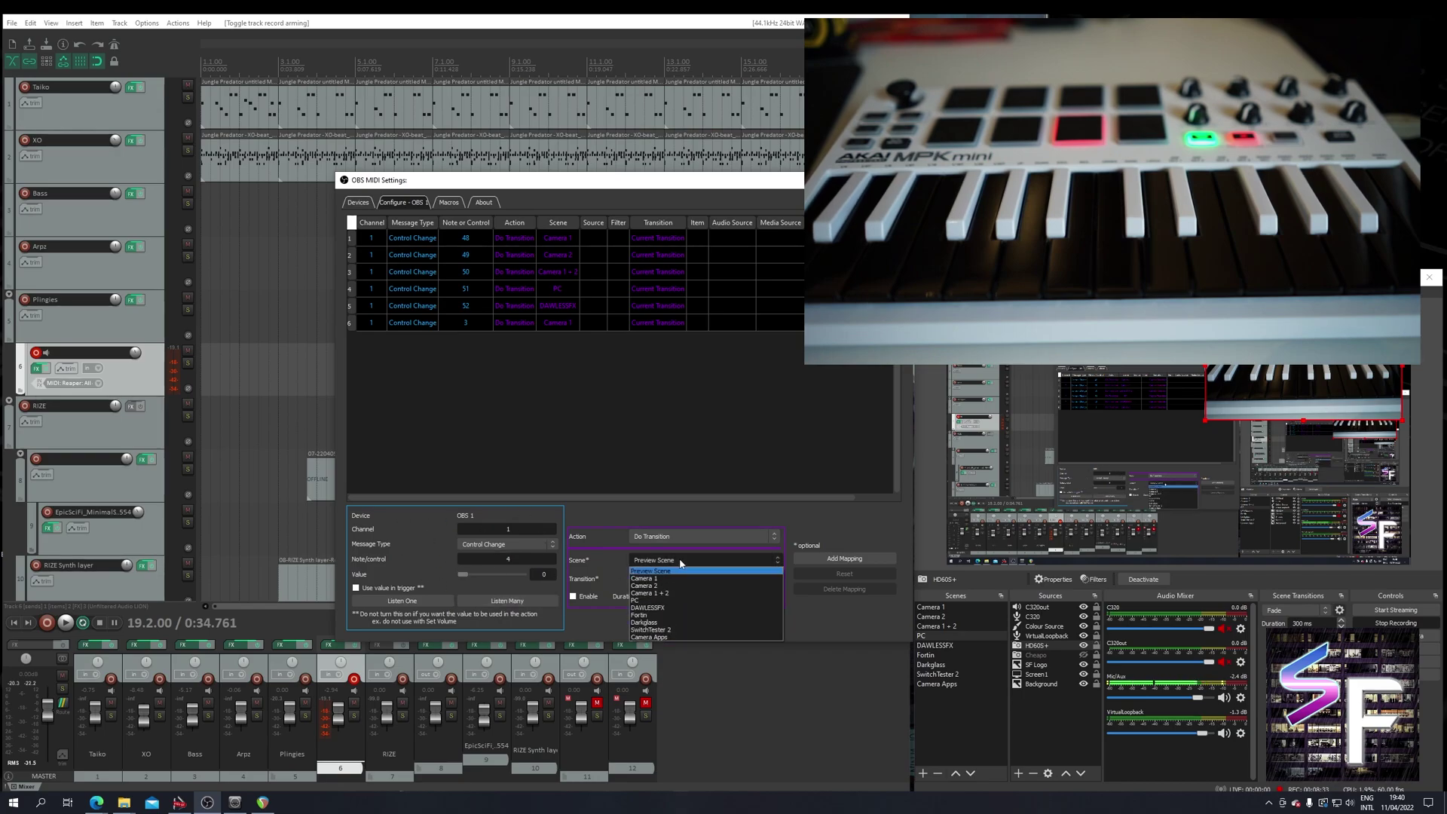
click(682, 564)
click(682, 564)
click(666, 600)
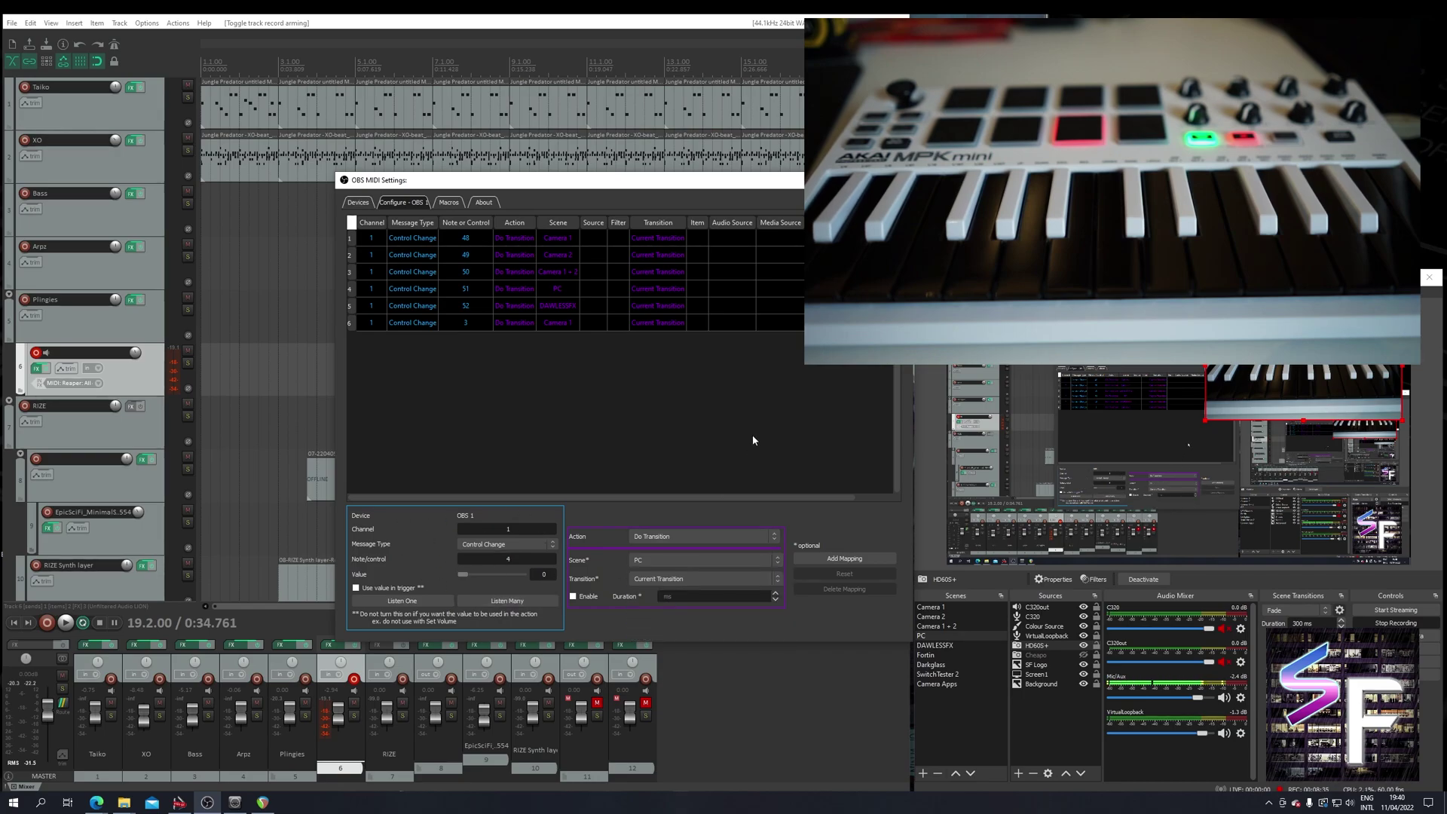
click(839, 562)
key(Escape)
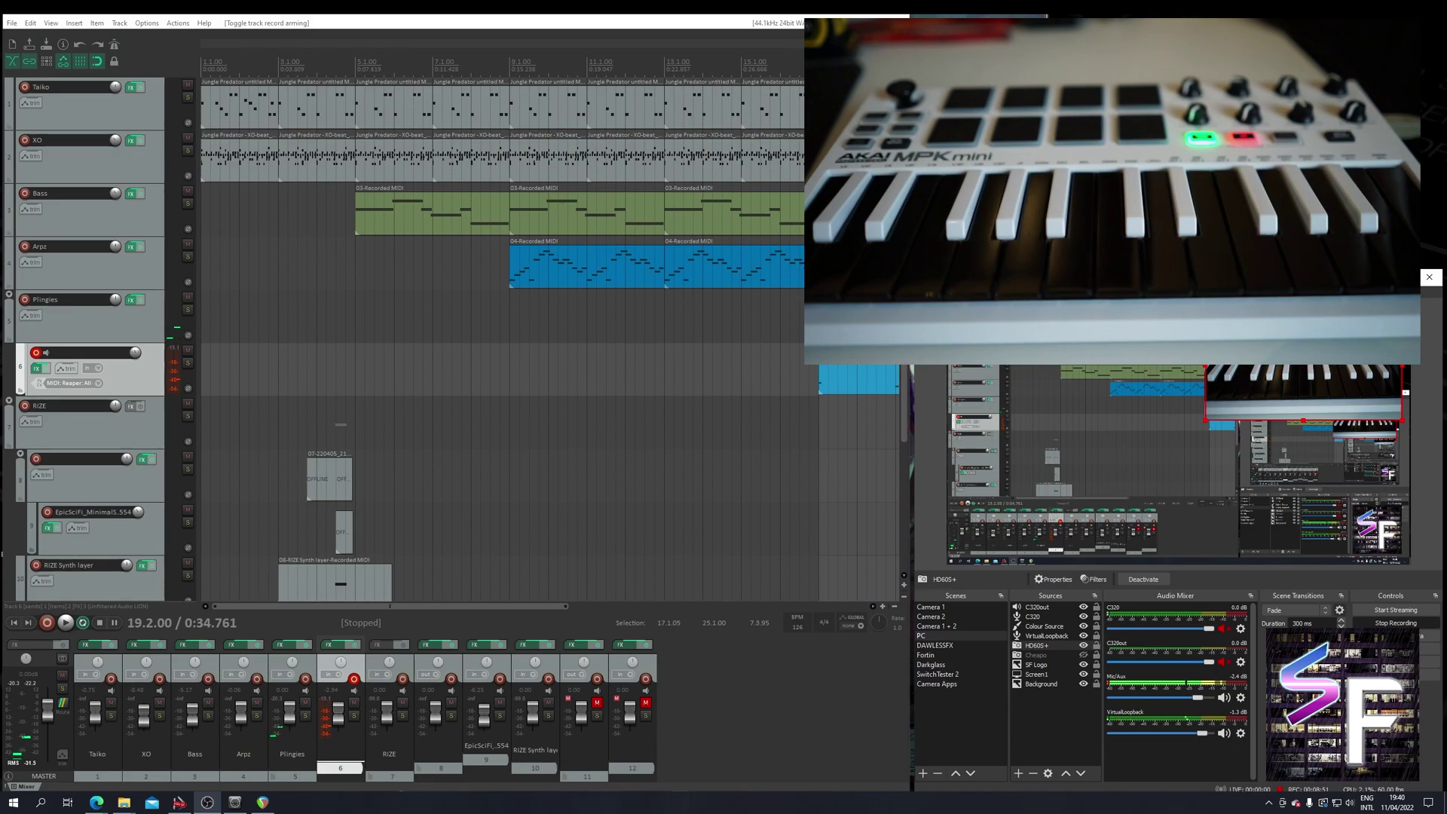
click(1078, 337)
click(1114, 396)
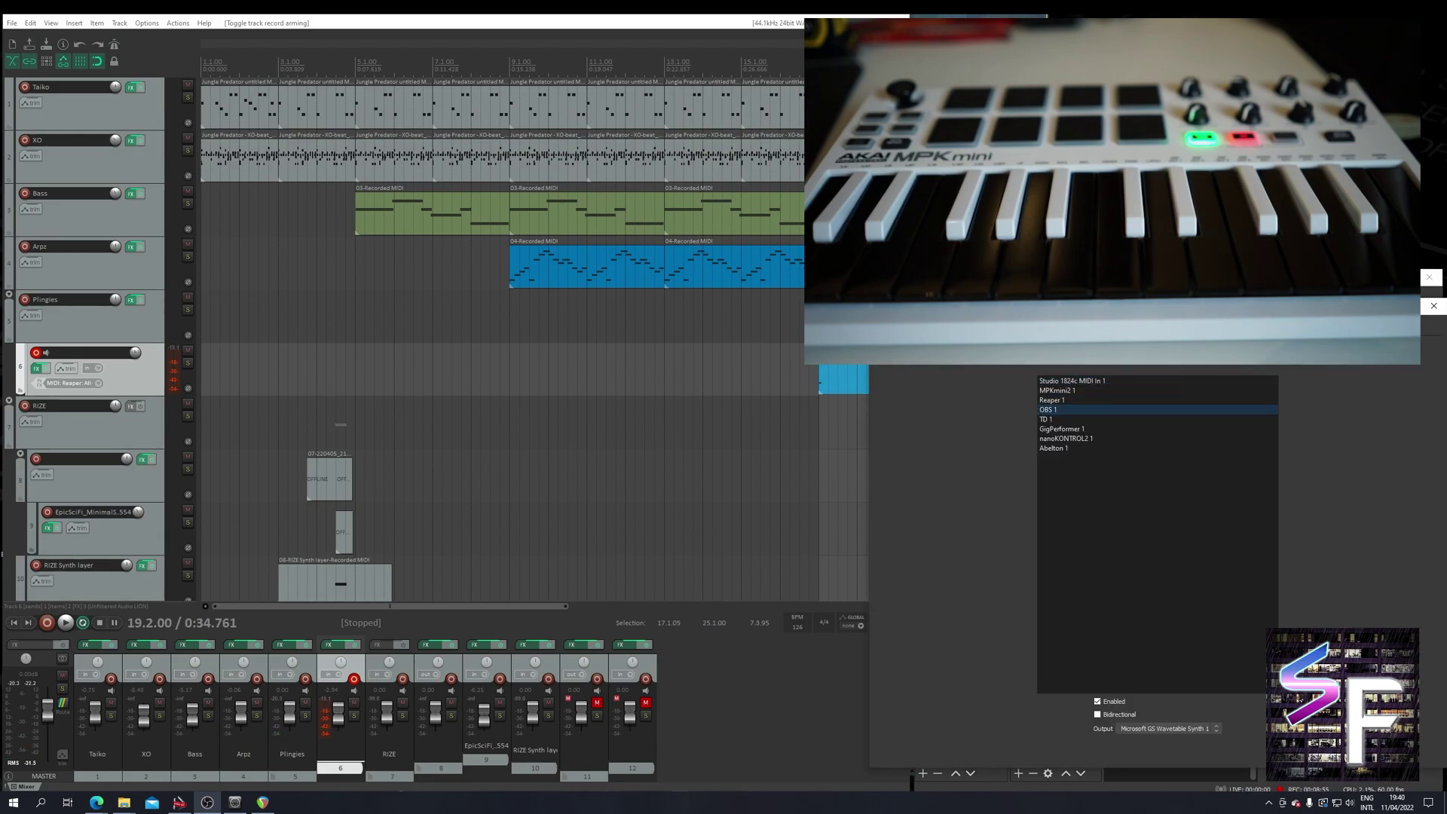
click(1048, 409)
click(1204, 663)
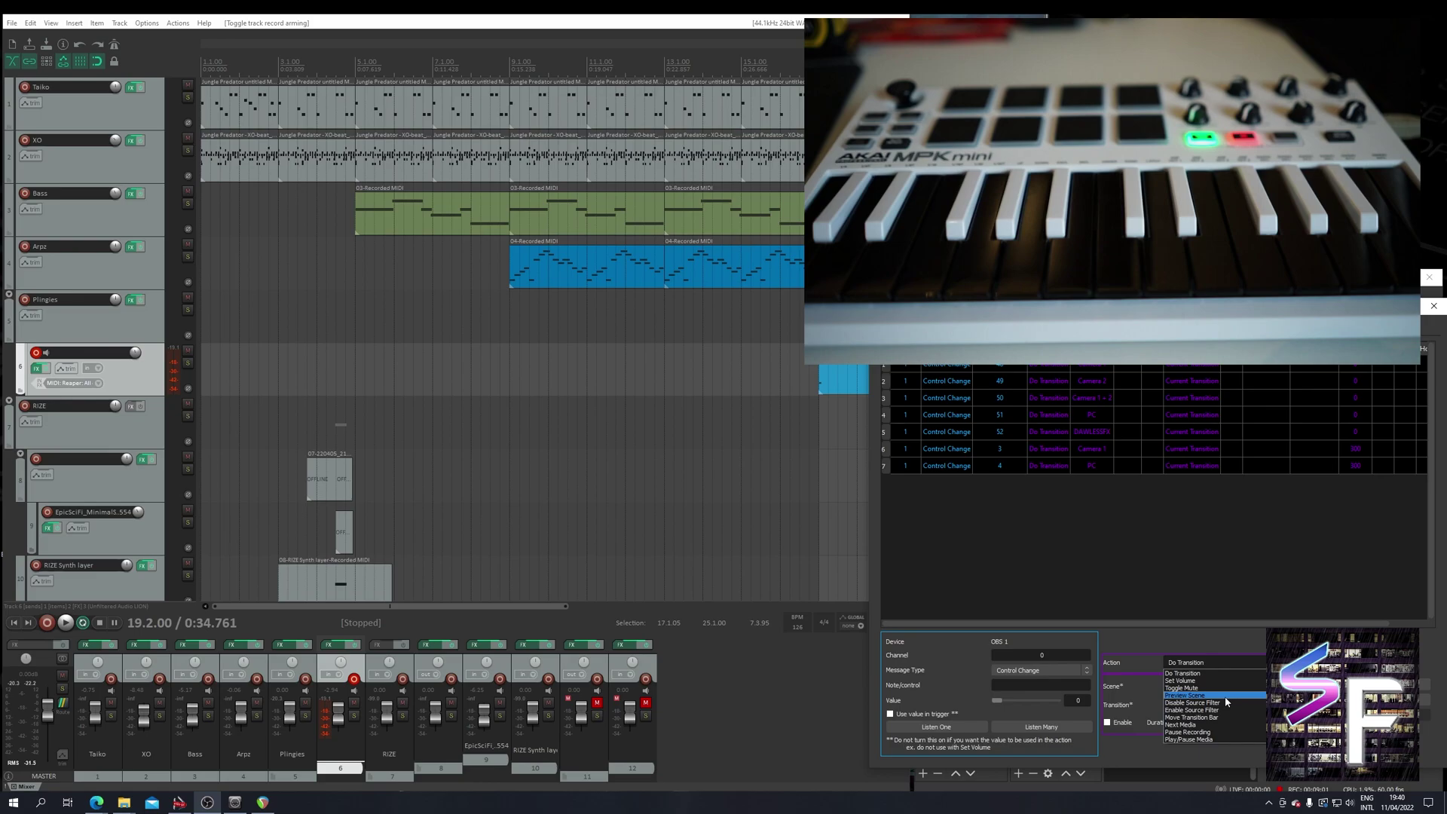
scroll(1226, 702, down, 1)
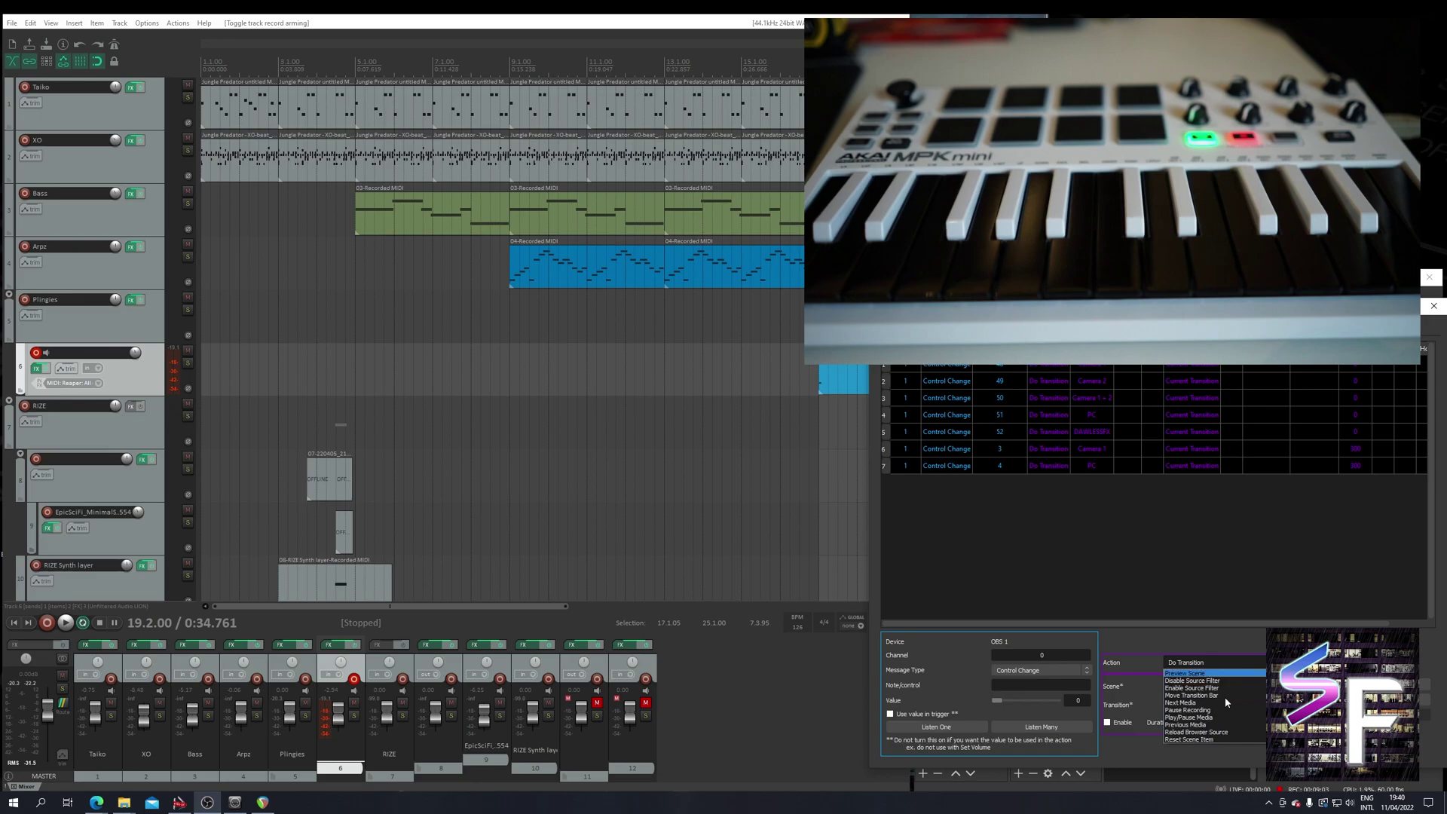
scroll(1223, 708, down, 2)
scroll(1224, 717, down, 4)
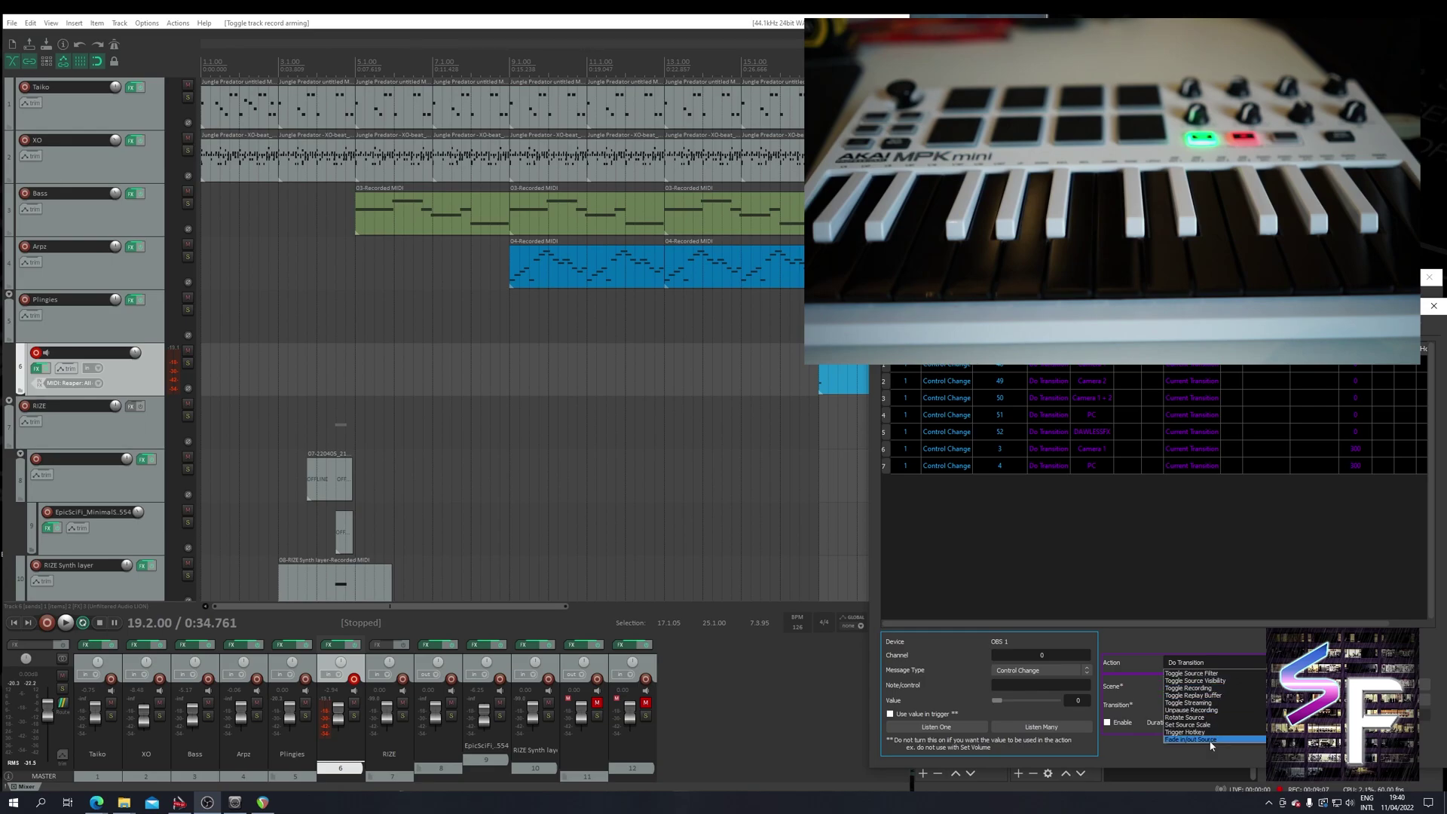
click(1214, 585)
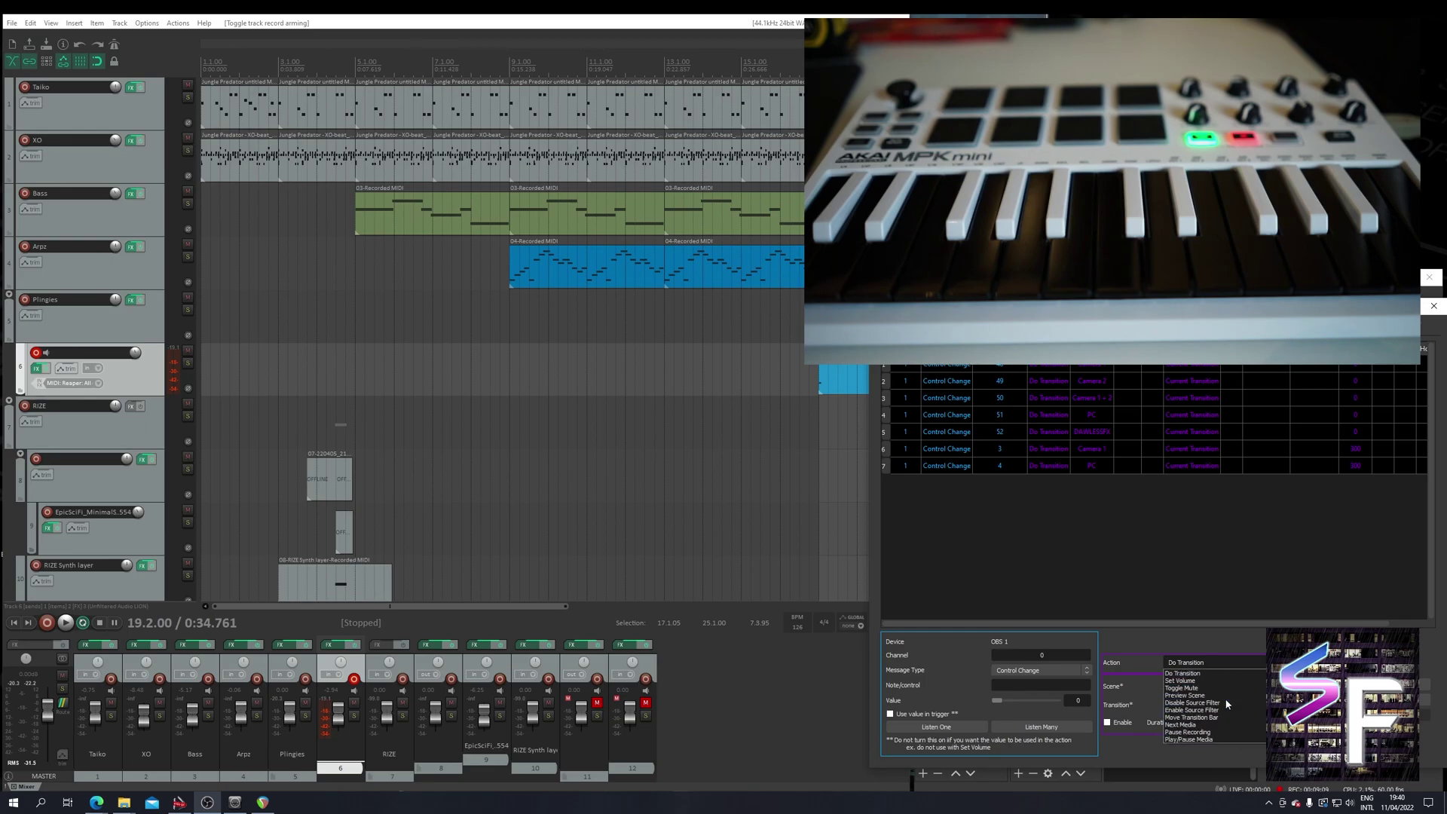
click(1434, 305)
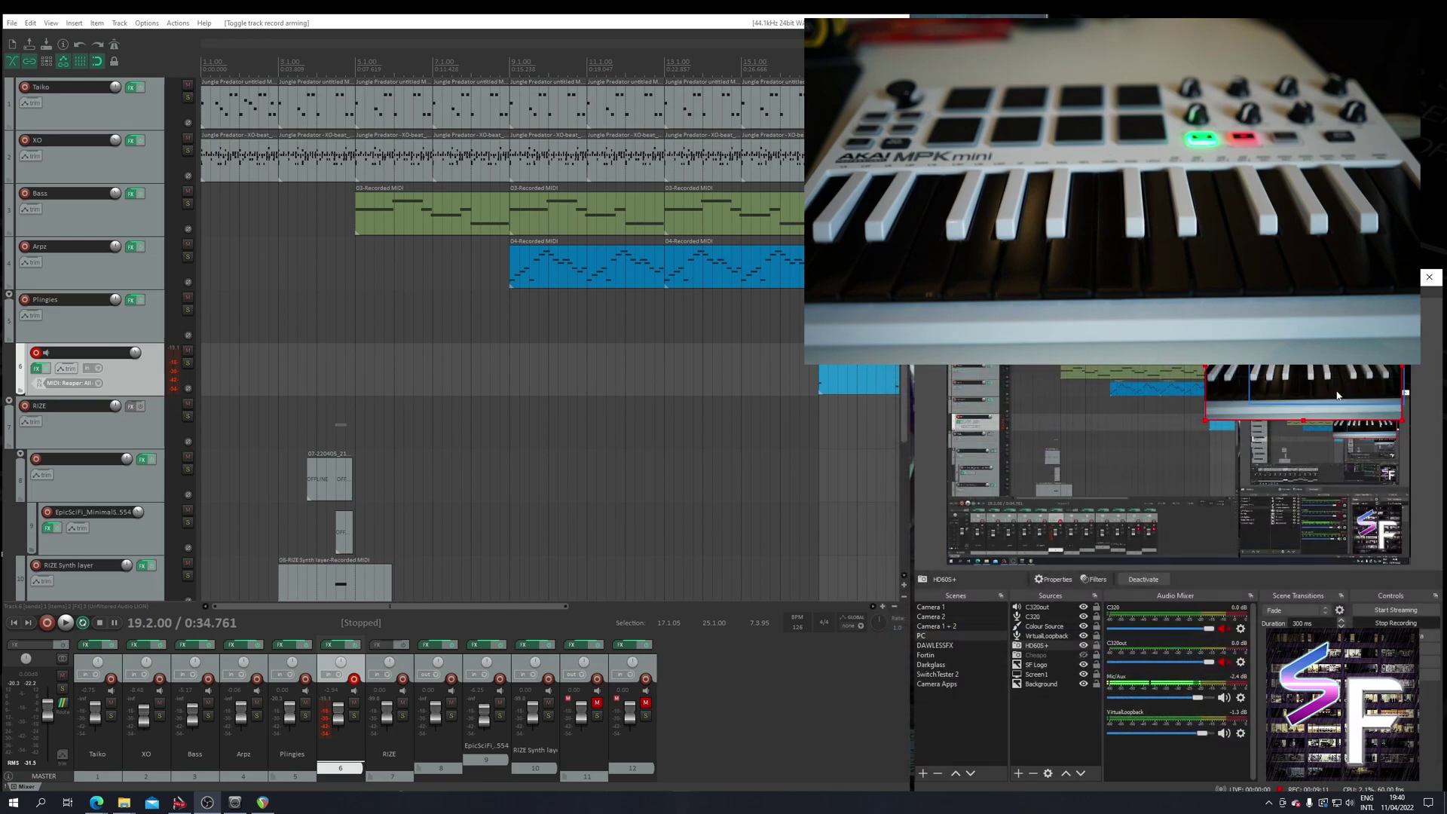
click(1436, 451)
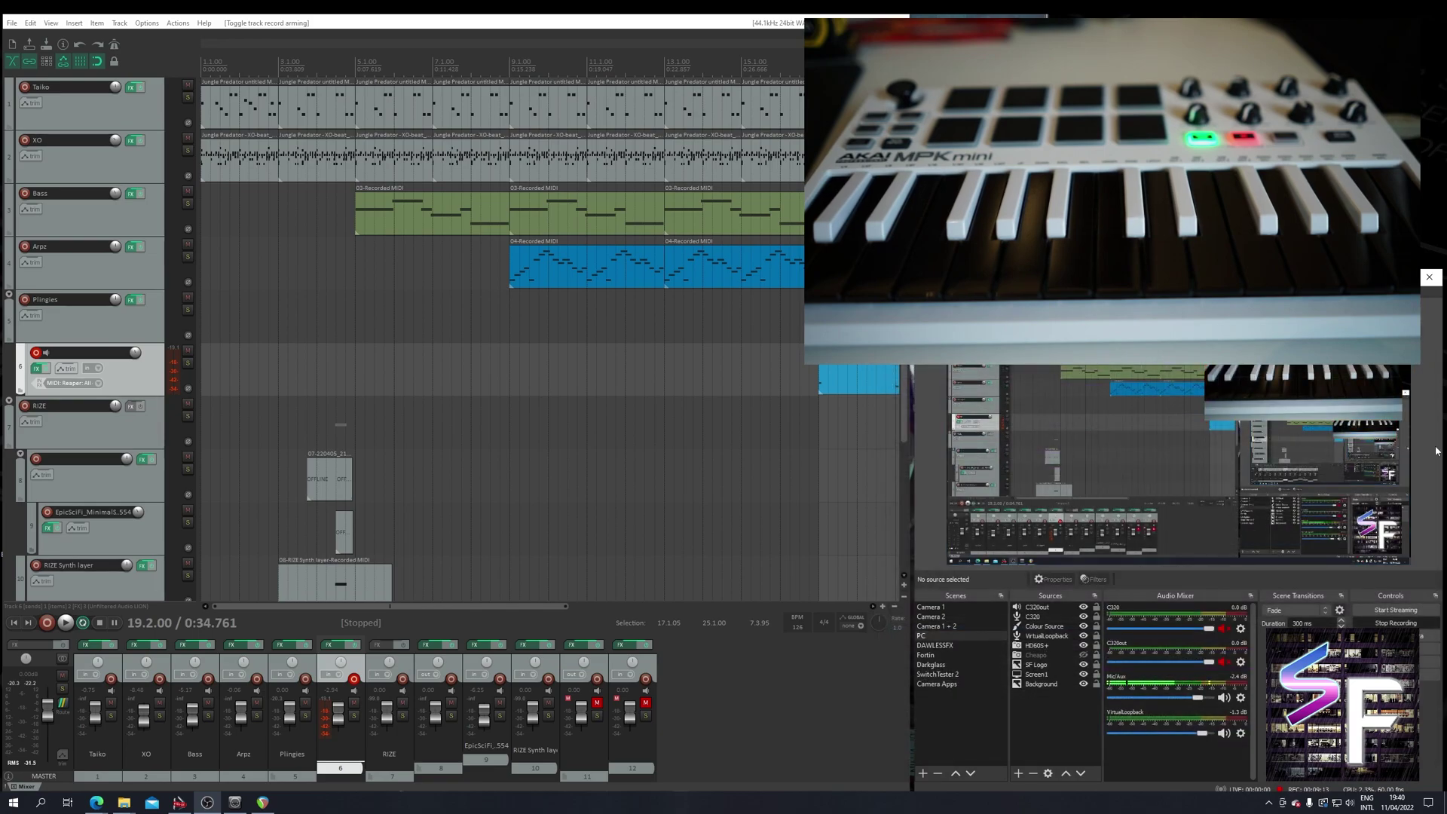